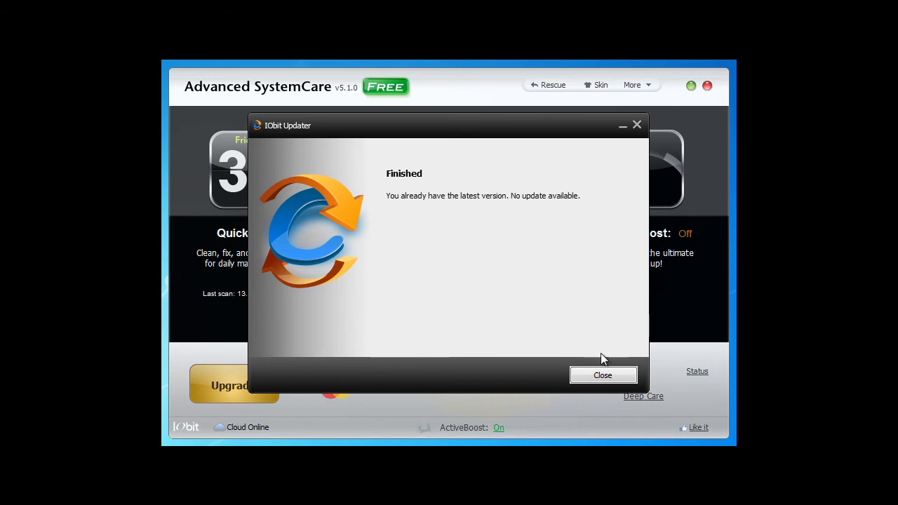
Dismiss the finished update check, then run a Quick Care scan and repair all the listed problem categories.
{"action": "left_click", "coordinate": [603, 374]}
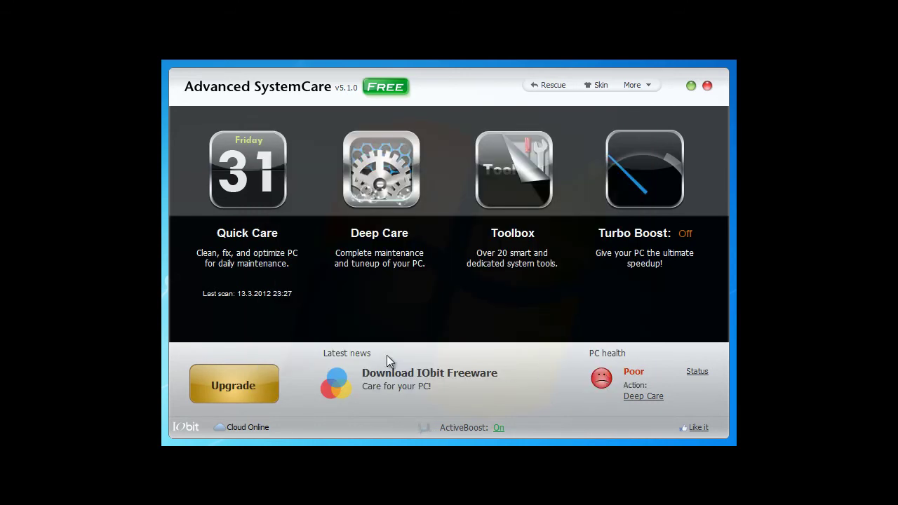
{"action": "mouse_move", "coordinate": [251, 251]}
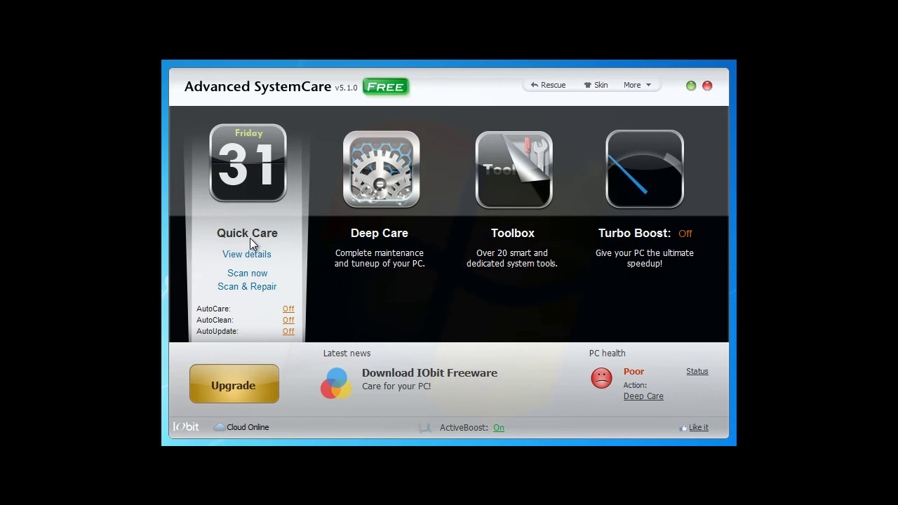
{"action": "mouse_move", "coordinate": [359, 240]}
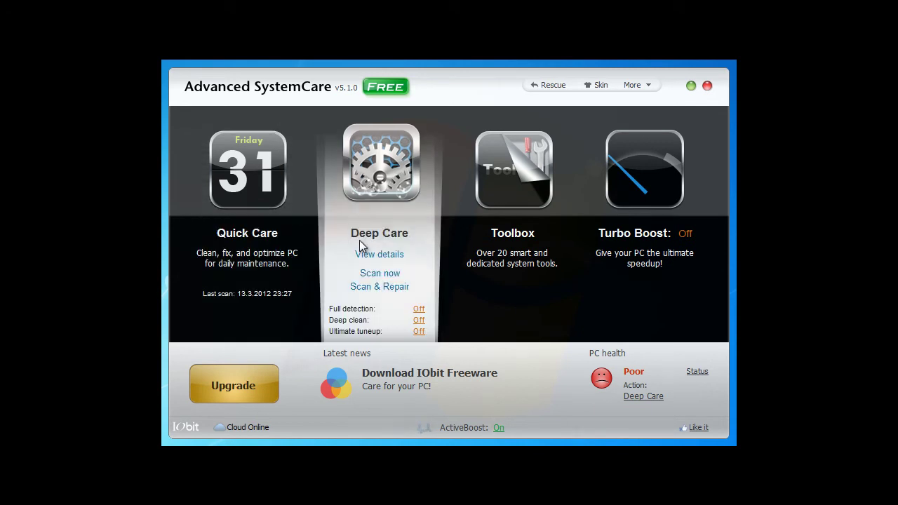
{"action": "mouse_move", "coordinate": [480, 242]}
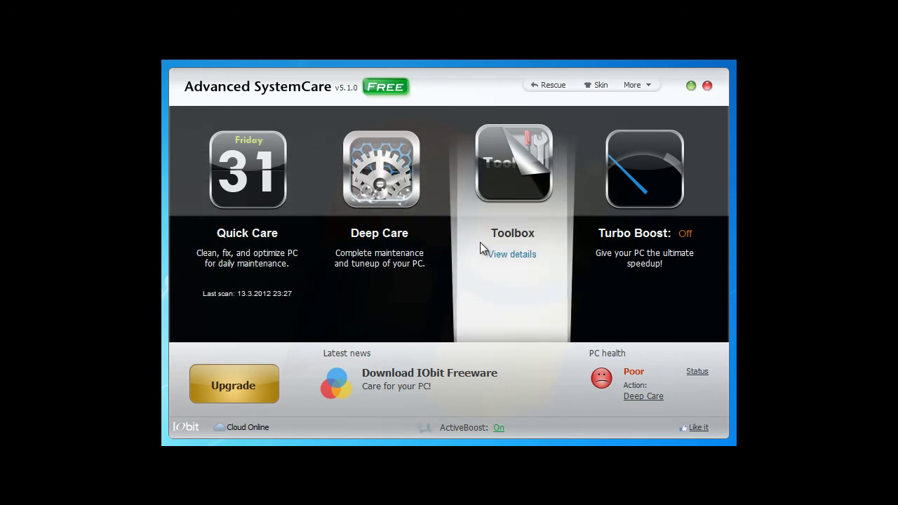
{"action": "mouse_move", "coordinate": [656, 254]}
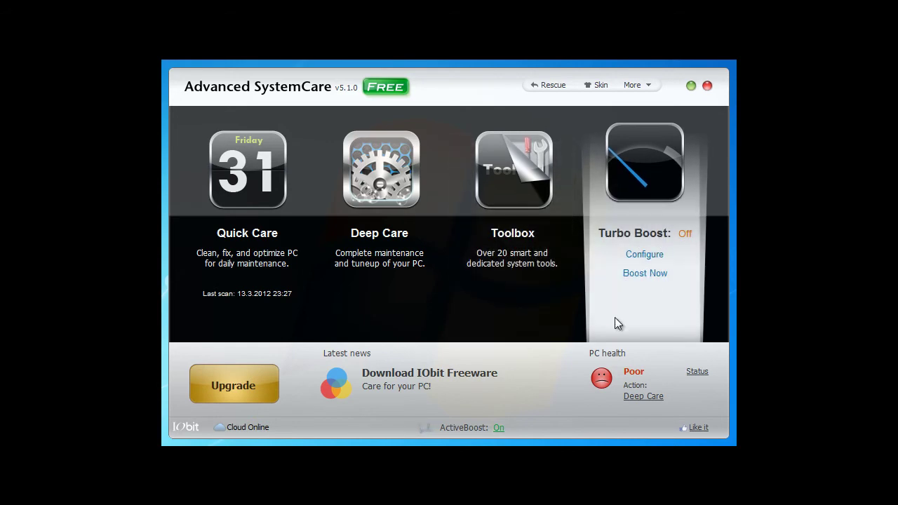
{"action": "mouse_move", "coordinate": [266, 292]}
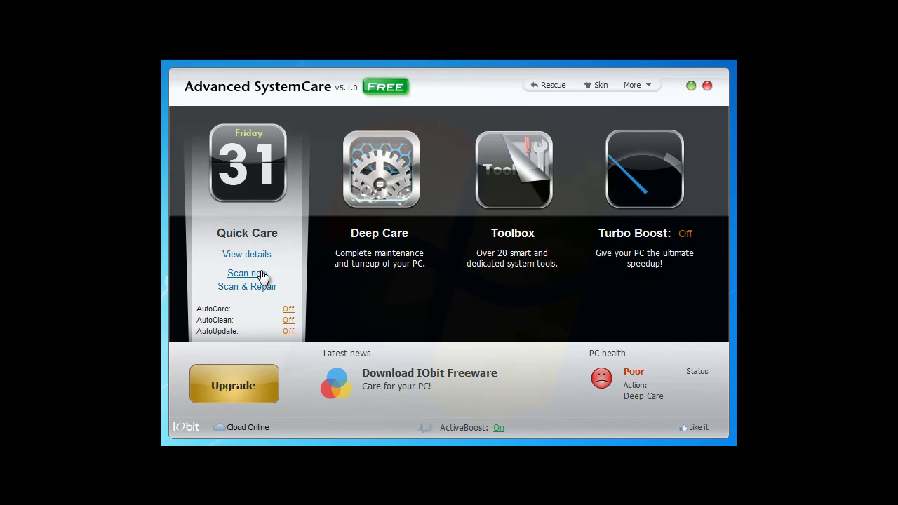
{"action": "left_click", "coordinate": [247, 273]}
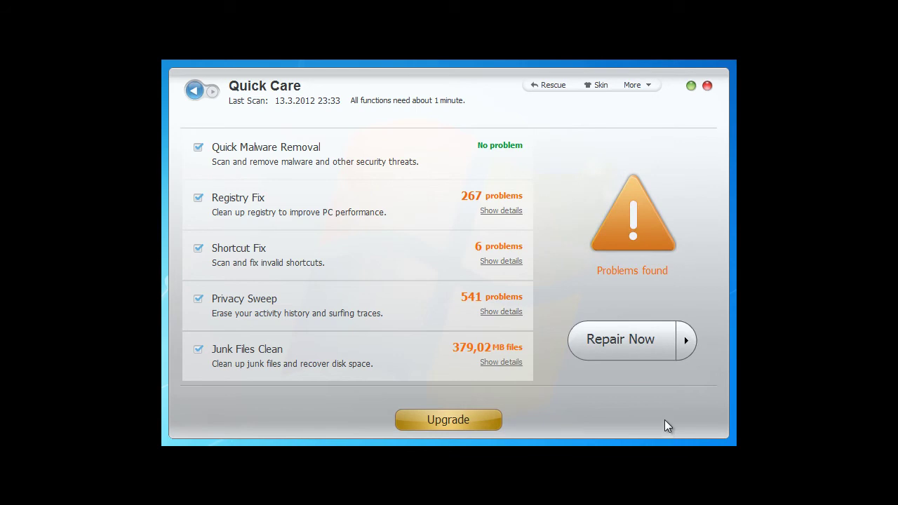
{"action": "left_click", "coordinate": [628, 347]}
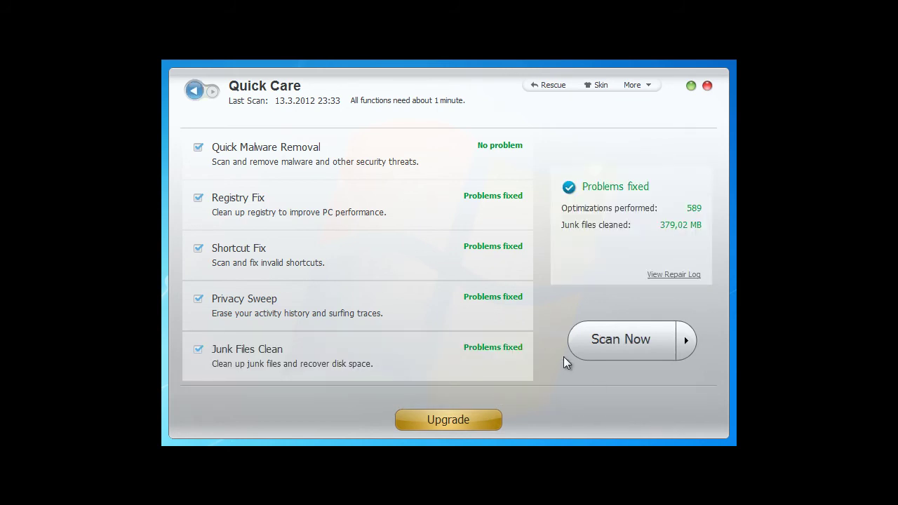
{"action": "left_click", "coordinate": [194, 91]}
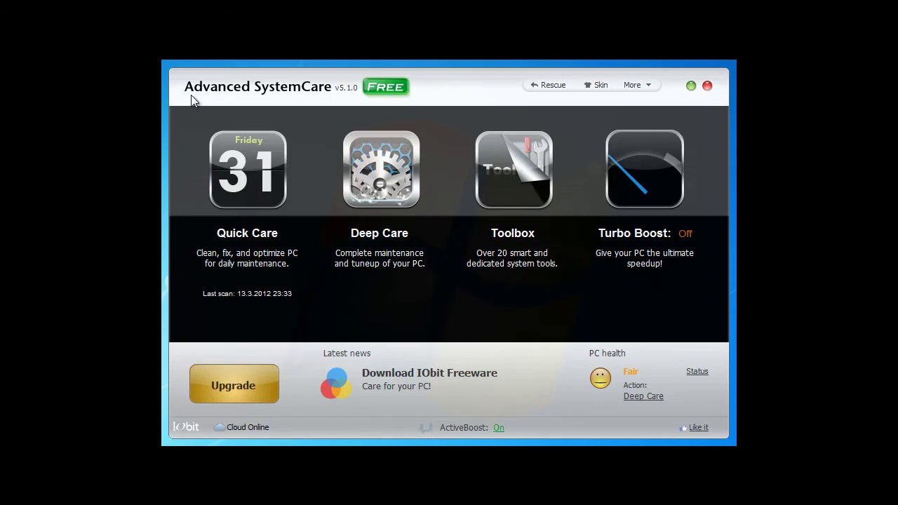
Review the full list of Deep Care scan functions, from Full Malware Removal to Disk Defragment, without starting a scan.
{"action": "mouse_move", "coordinate": [379, 176]}
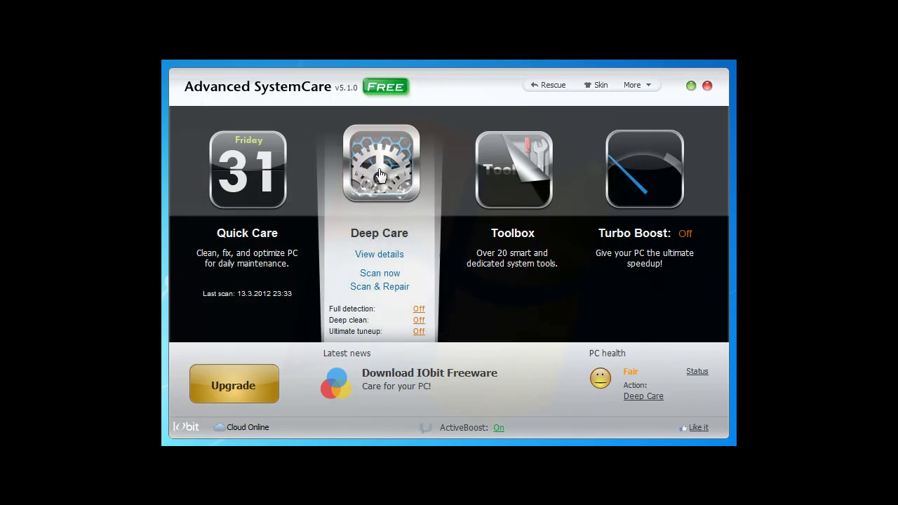
{"action": "left_click", "coordinate": [379, 175]}
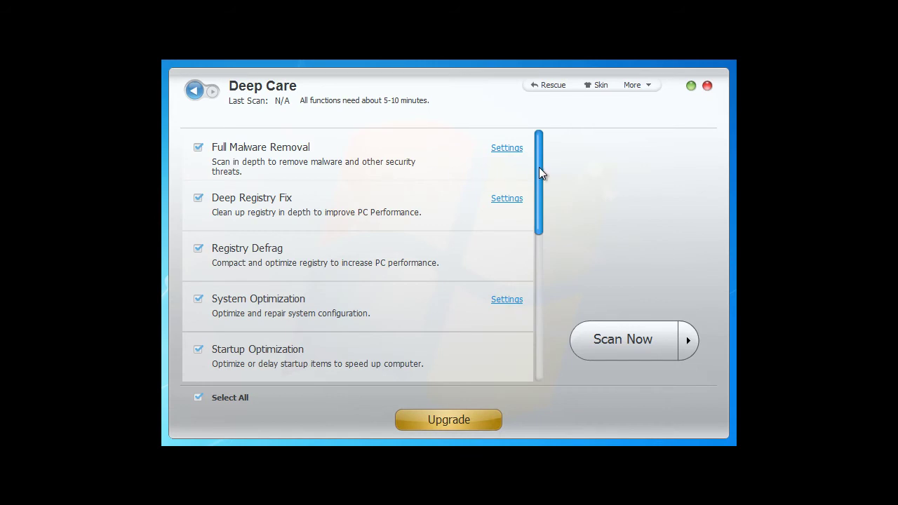
{"action": "left_click_drag", "start_coordinate": [539, 167], "coordinate": [524, 323]}
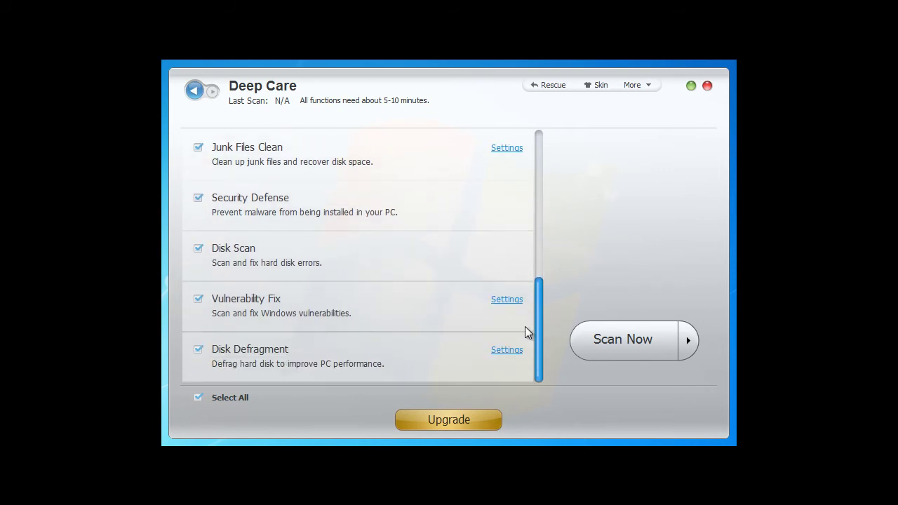
{"action": "left_click", "coordinate": [196, 93]}
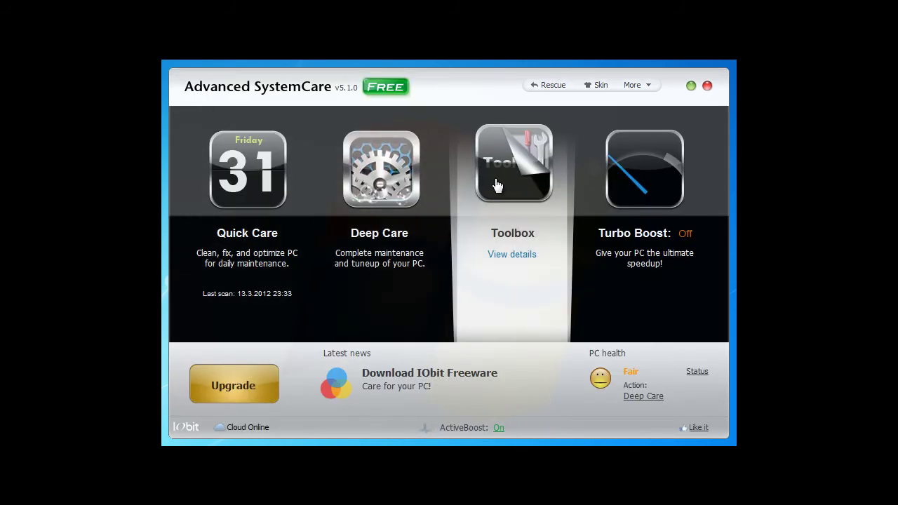
Release memory with the Toolbox's Smart RAM tool, running a Smart Clean followed by a Deep Clean.
{"action": "left_click", "coordinate": [496, 184]}
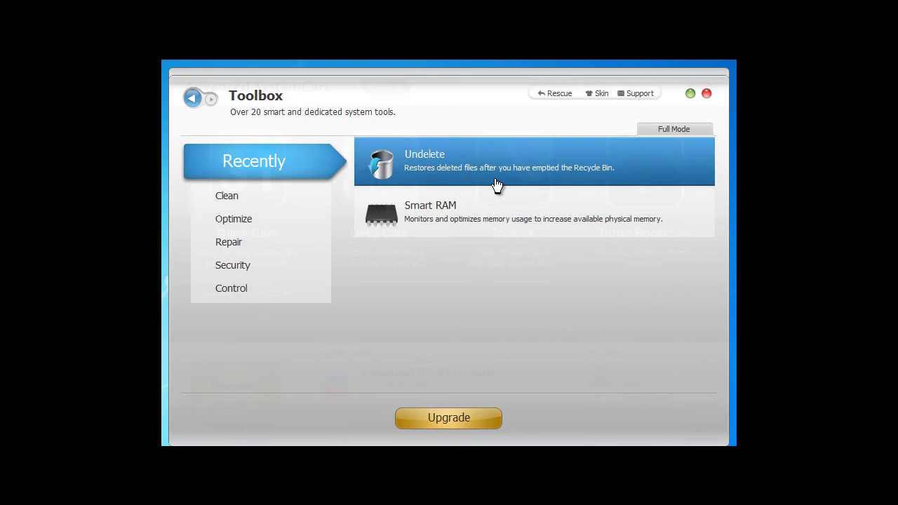
{"action": "left_click", "coordinate": [468, 209]}
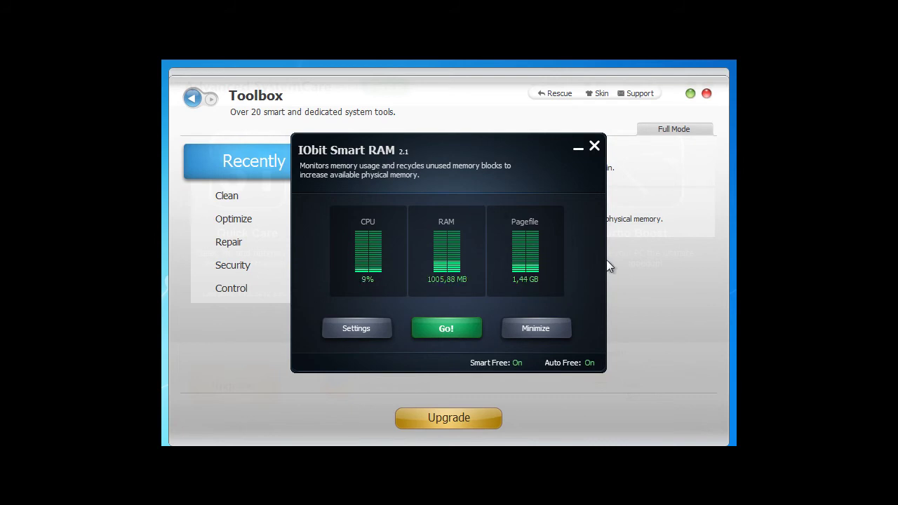
{"action": "left_click", "coordinate": [450, 329]}
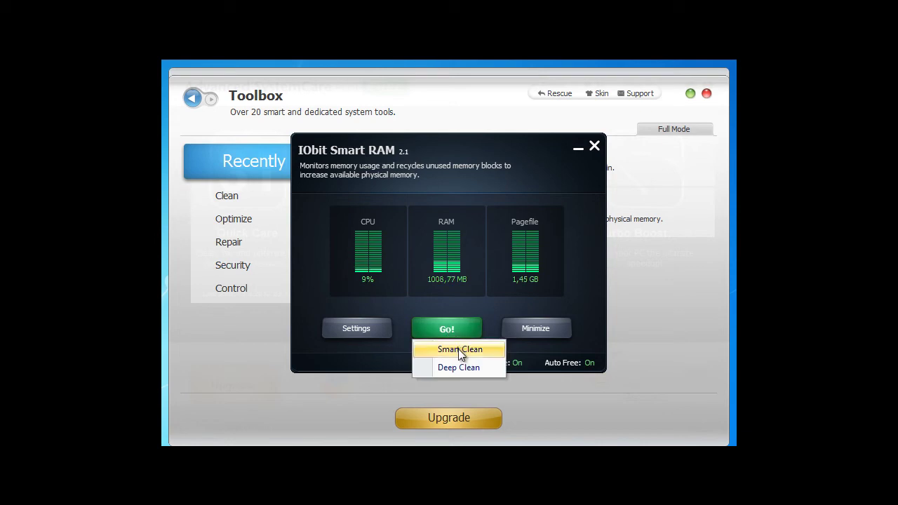
{"action": "left_click", "coordinate": [457, 349]}
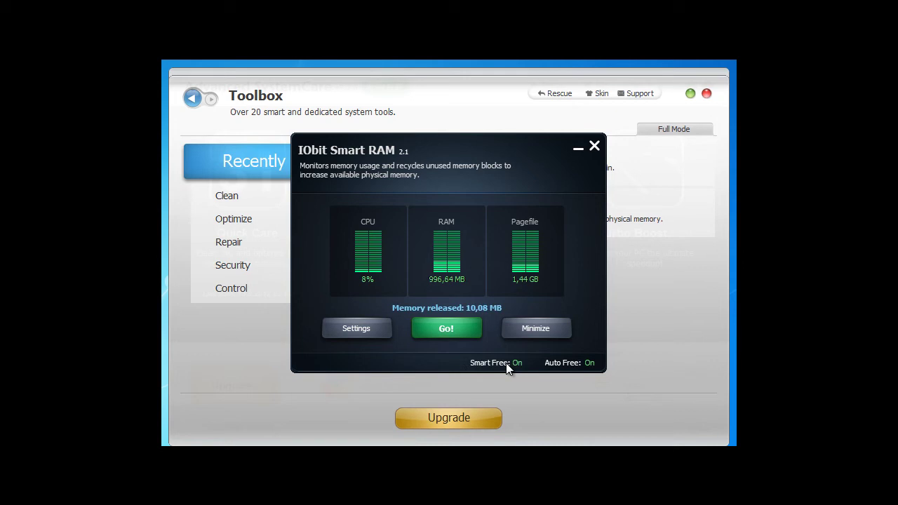
{"action": "left_click", "coordinate": [460, 333]}
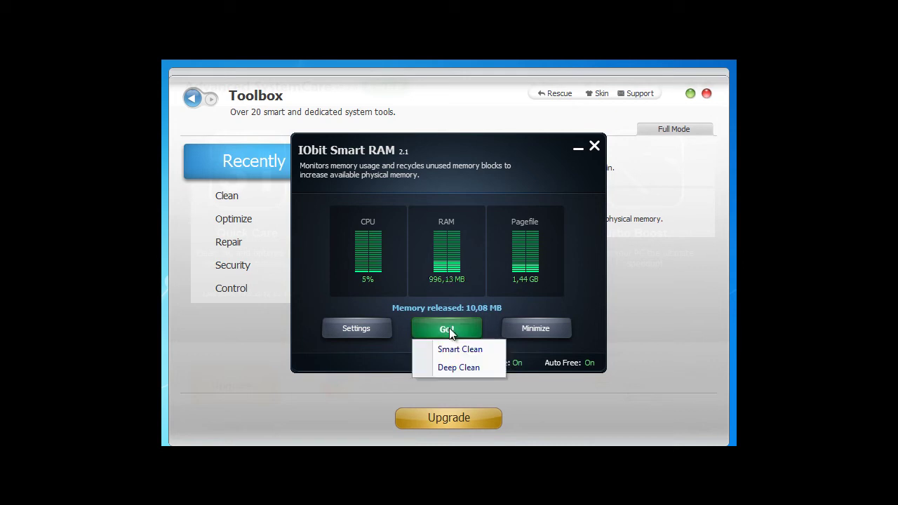
{"action": "left_click", "coordinate": [458, 365]}
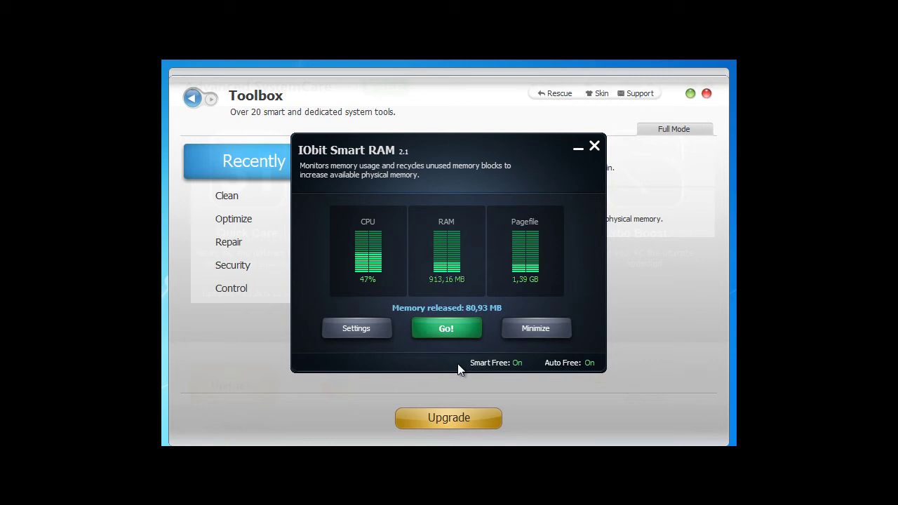
{"action": "left_click", "coordinate": [594, 147]}
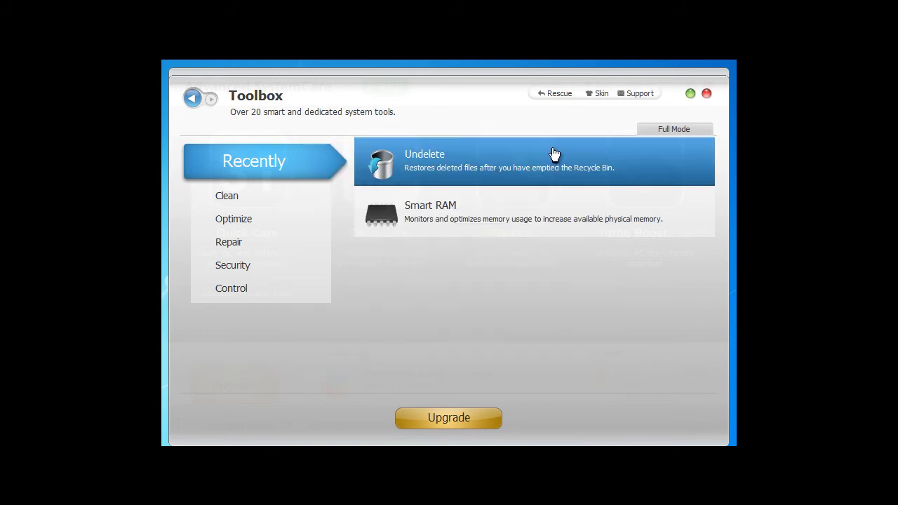
Try to open Registry Cleaner in the Toolbox's Clean category and dismiss the PRO upgrade offer.
{"action": "left_click", "coordinate": [237, 198]}
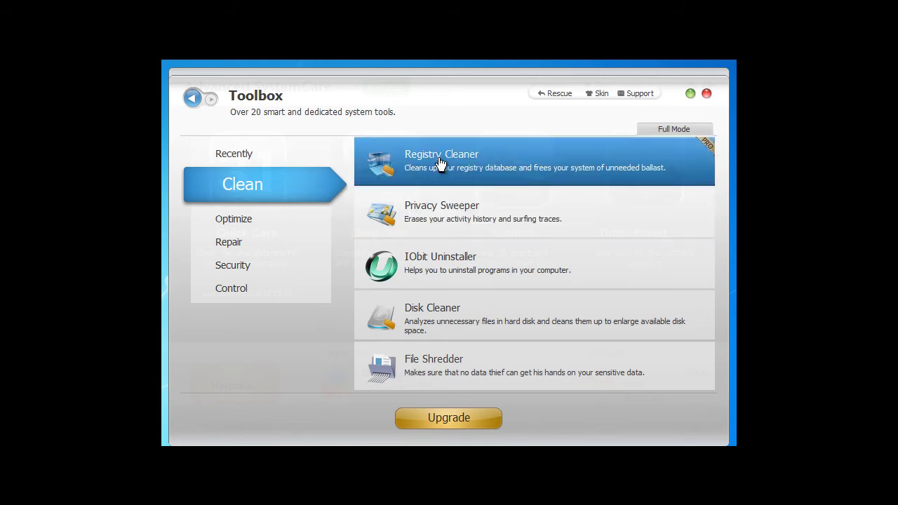
{"action": "left_click", "coordinate": [440, 162]}
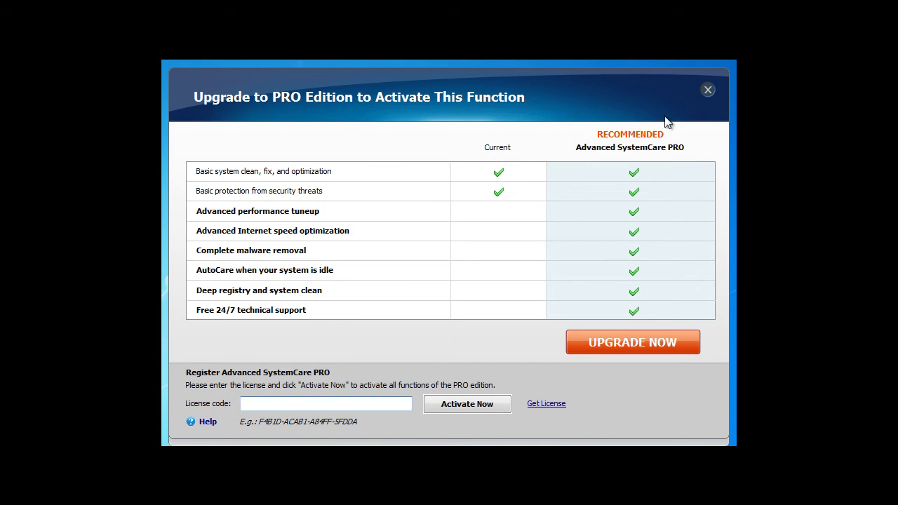
{"action": "left_click", "coordinate": [707, 90]}
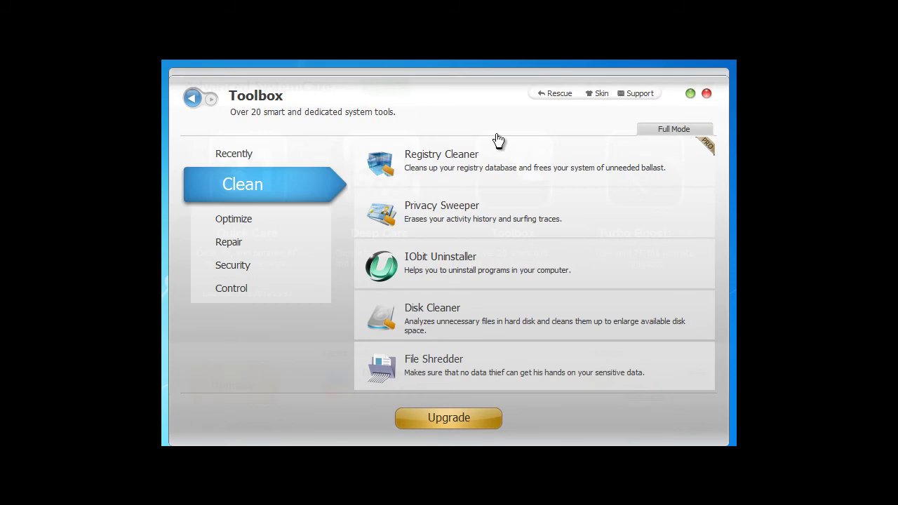
Analyze the preselected browser, Windows and application traces with Privacy Sweeper and clean the items found.
{"action": "left_click", "coordinate": [407, 219]}
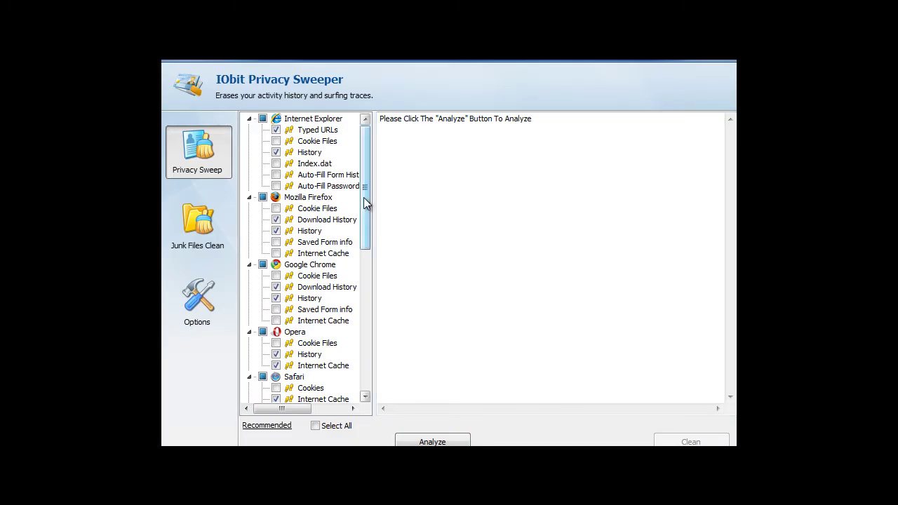
{"action": "left_click_drag", "start_coordinate": [365, 200], "coordinate": [351, 350]}
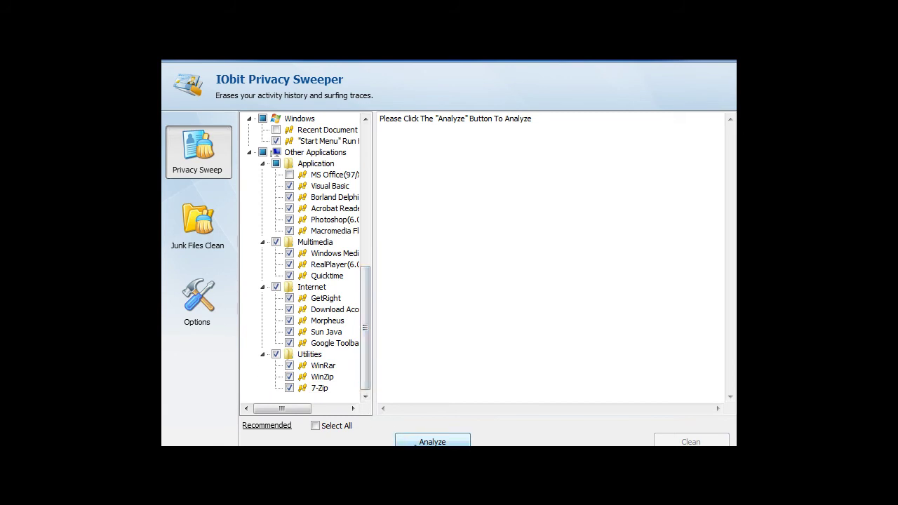
{"action": "left_click", "coordinate": [417, 443]}
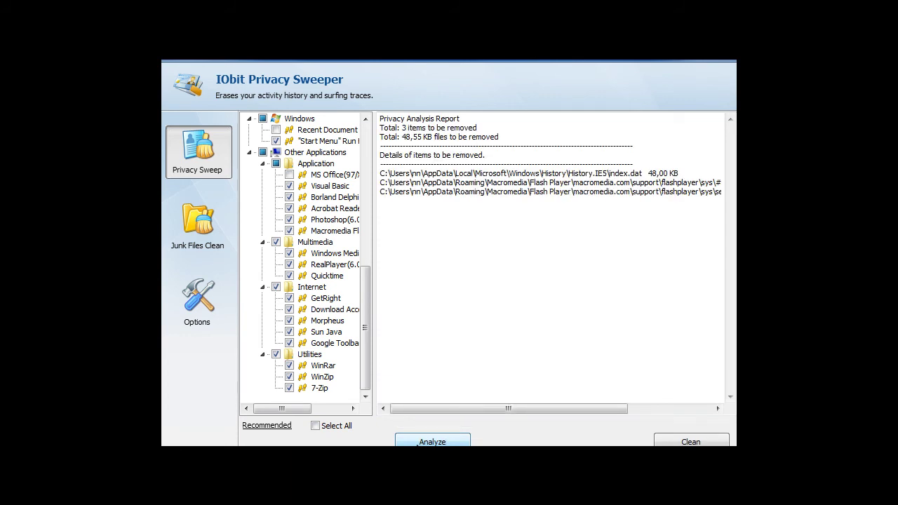
{"action": "left_click", "coordinate": [673, 442]}
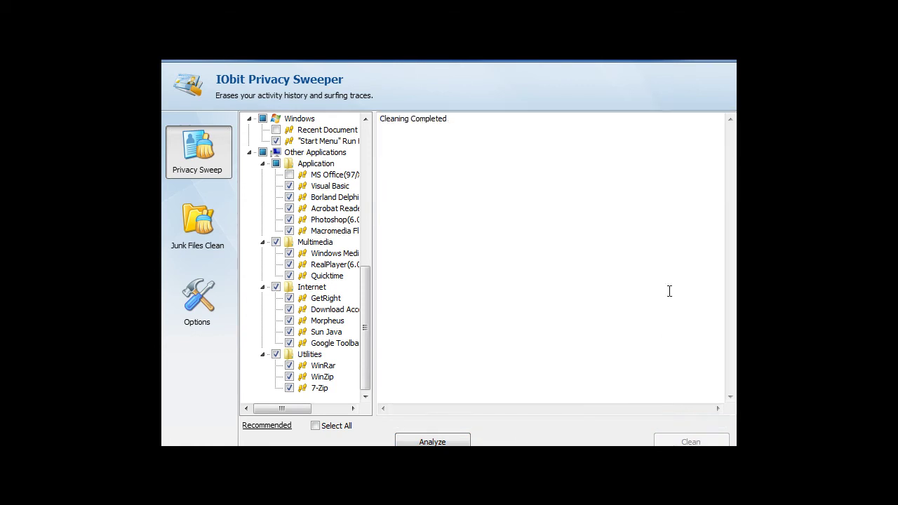
{"action": "left_click", "coordinate": [725, 51]}
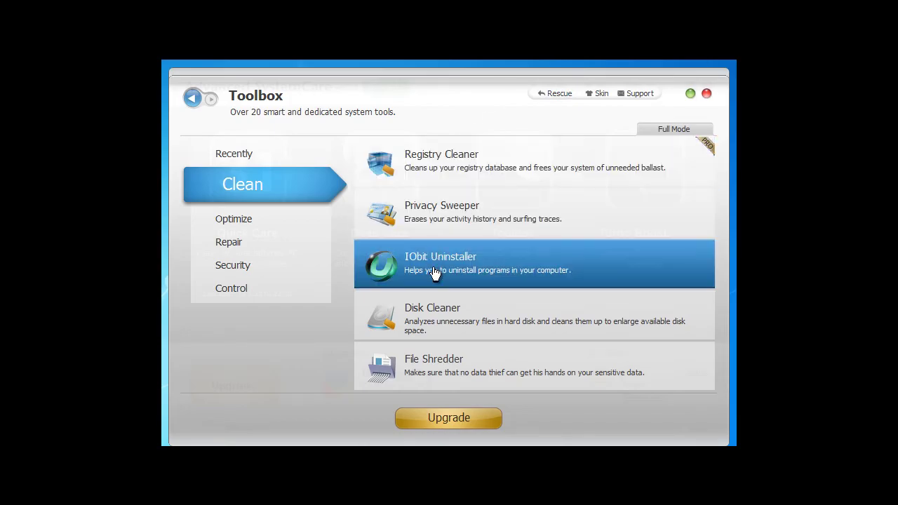
Clean all junk file categories on Local Disk (C:) with Disk Cleaner in safe mode, using the "Delete files directly" method.
{"action": "left_click", "coordinate": [434, 307]}
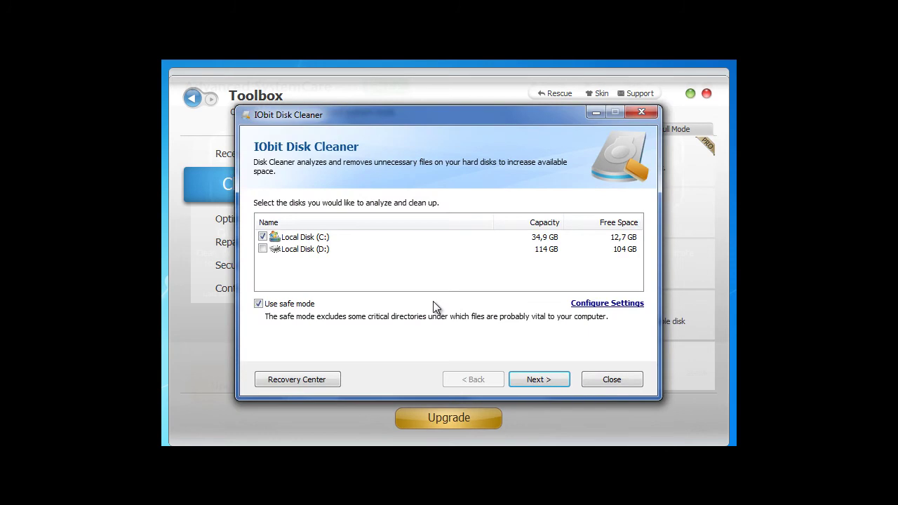
{"action": "left_click", "coordinate": [536, 378]}
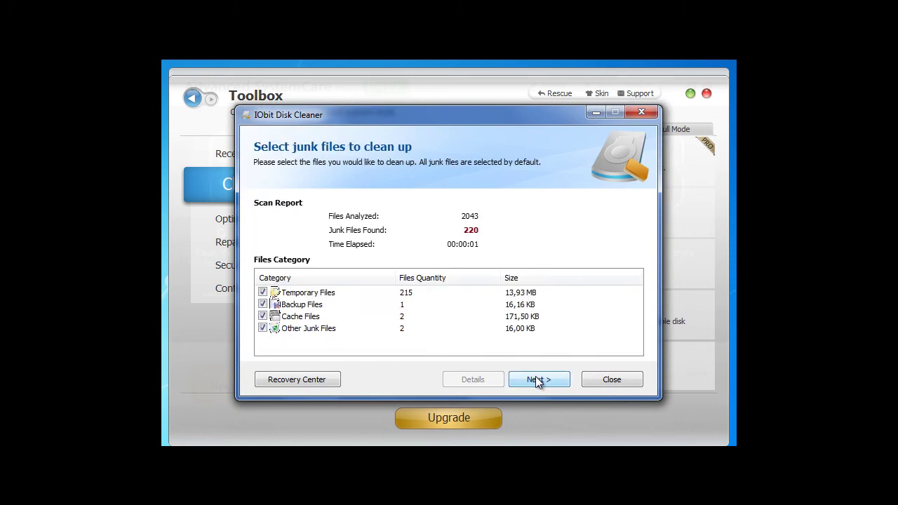
{"action": "left_click", "coordinate": [535, 377]}
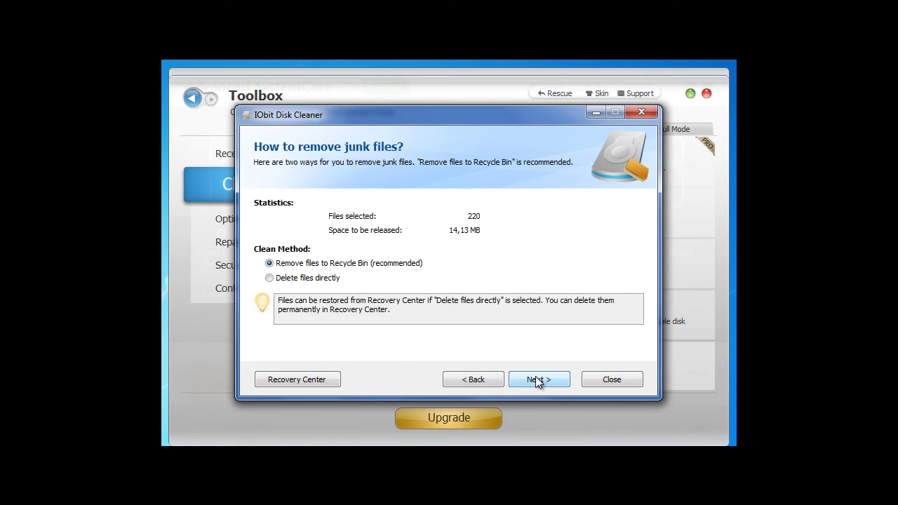
{"action": "left_click", "coordinate": [333, 278]}
{"action": "left_click", "coordinate": [529, 375]}
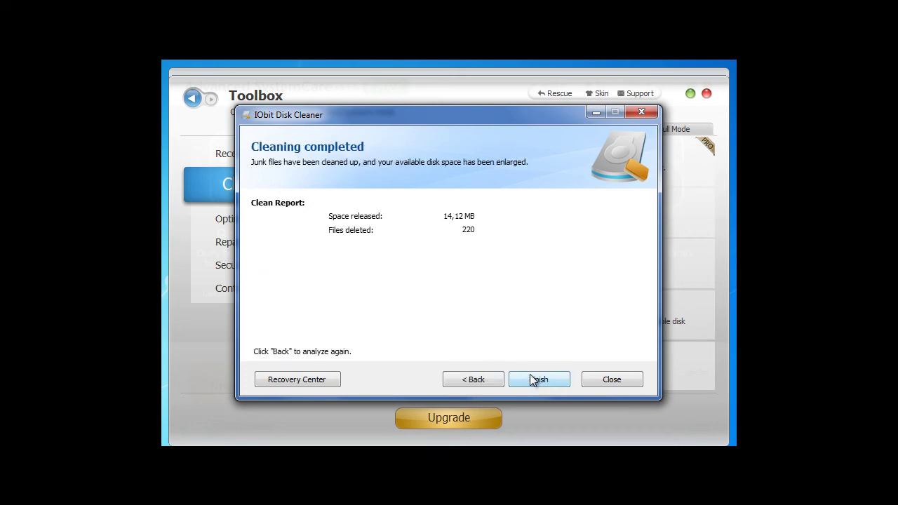
{"action": "left_click", "coordinate": [533, 379]}
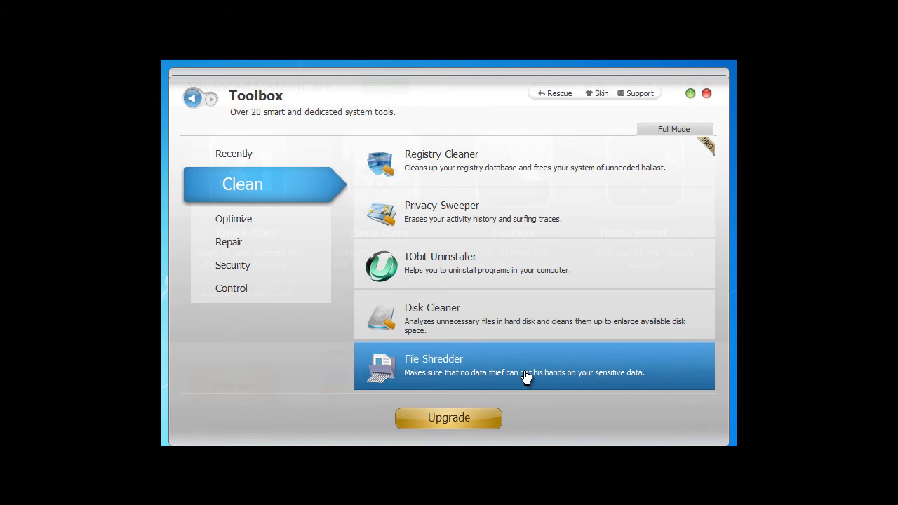
Open File Shredder to view its choices for what to delete, and close it without shredding anything.
{"action": "left_click", "coordinate": [526, 376]}
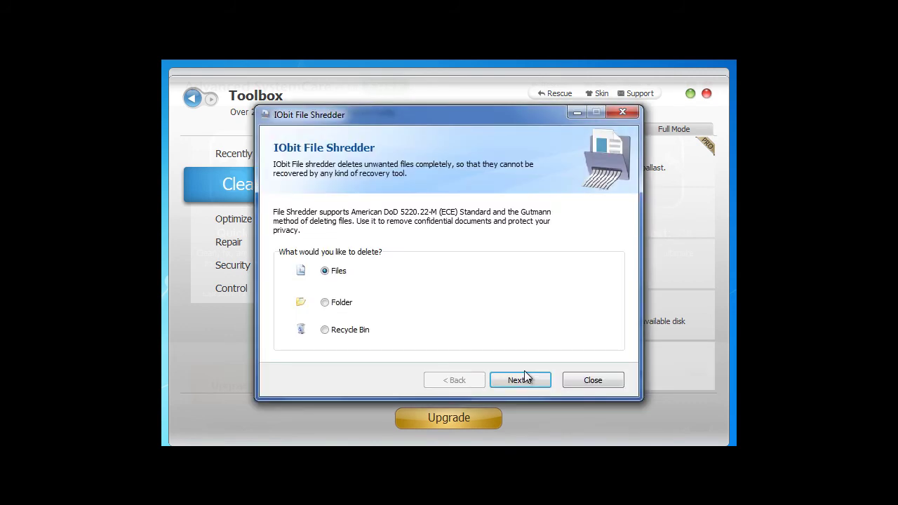
{"action": "left_click", "coordinate": [589, 381]}
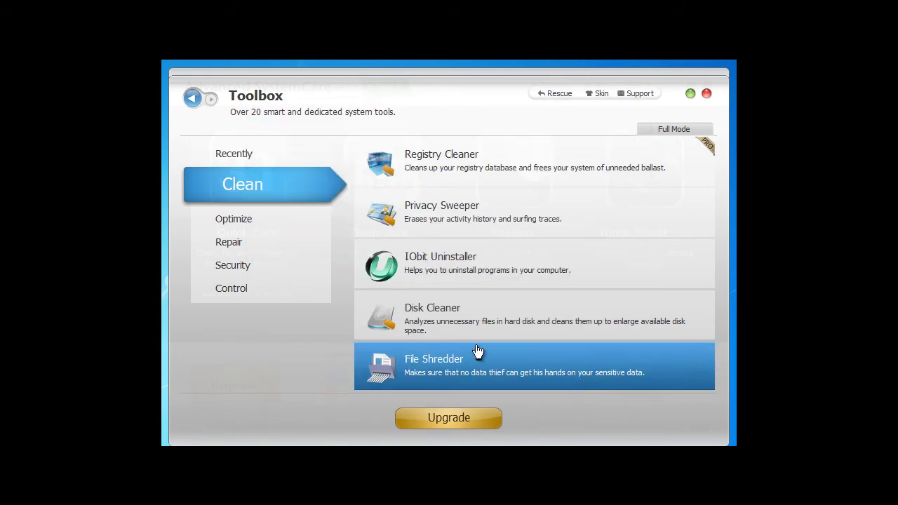
View Smart RAM in the Optimize category and close it, and try to open Internet Booster, dismissing the PRO upgrade offer.
{"action": "left_click", "coordinate": [236, 223]}
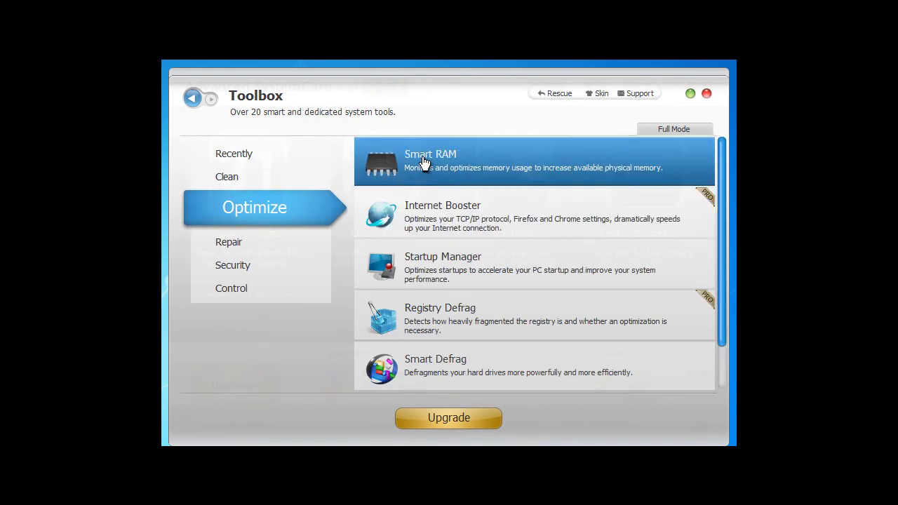
{"action": "left_click", "coordinate": [443, 180]}
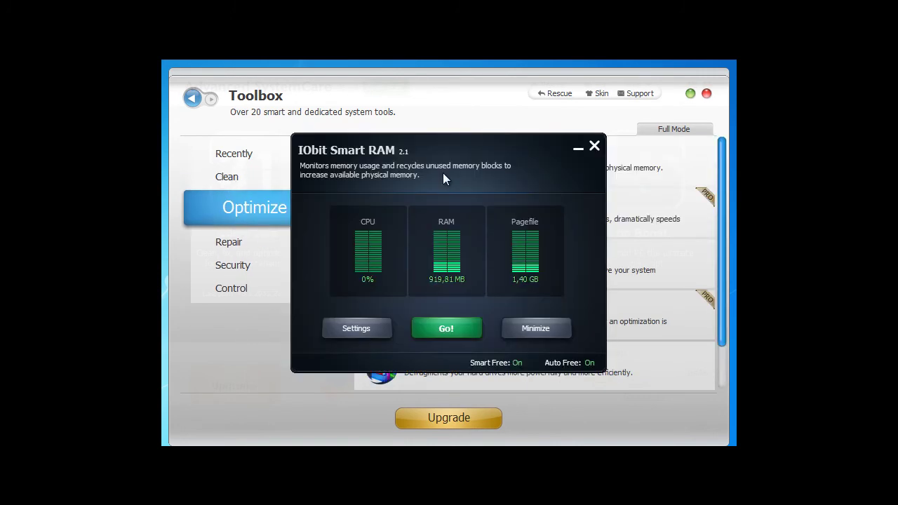
{"action": "left_click", "coordinate": [595, 147]}
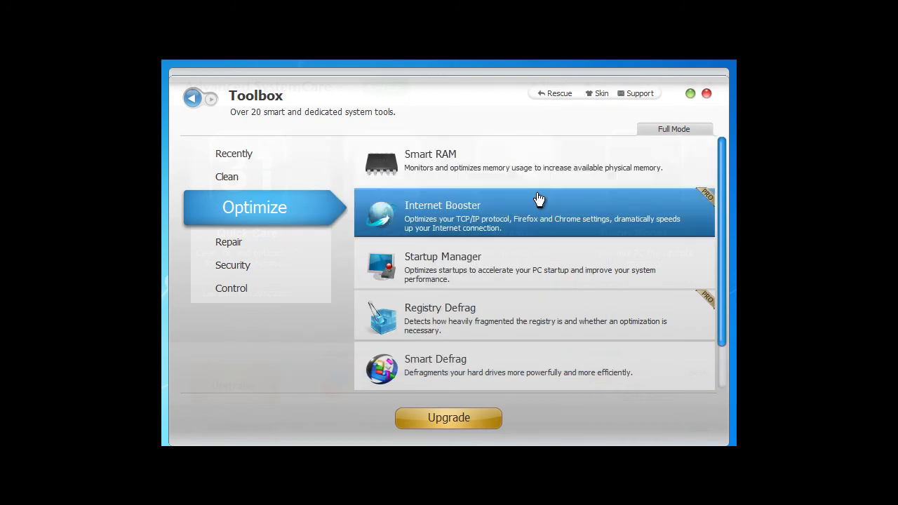
{"action": "left_click", "coordinate": [496, 213]}
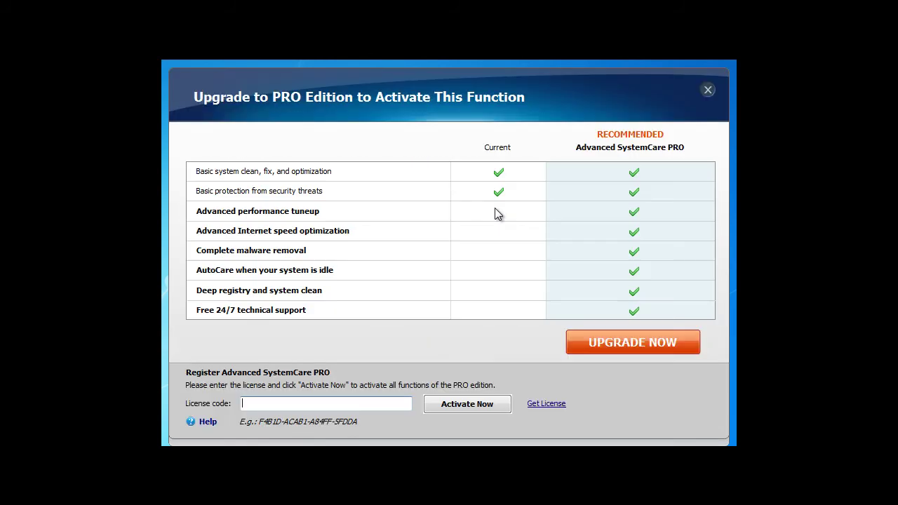
{"action": "left_click", "coordinate": [706, 92]}
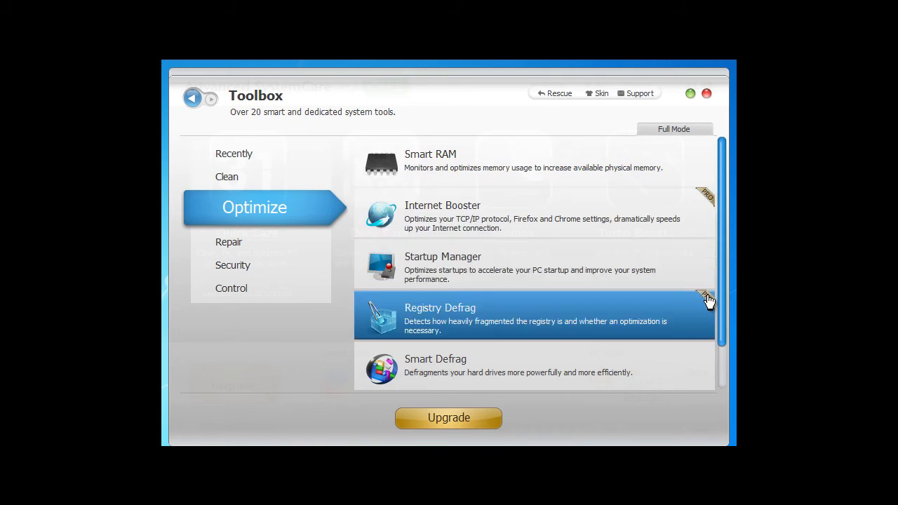
Open Startup Manager to review the startup items, and close it without changing any of them.
{"action": "left_click", "coordinate": [610, 269]}
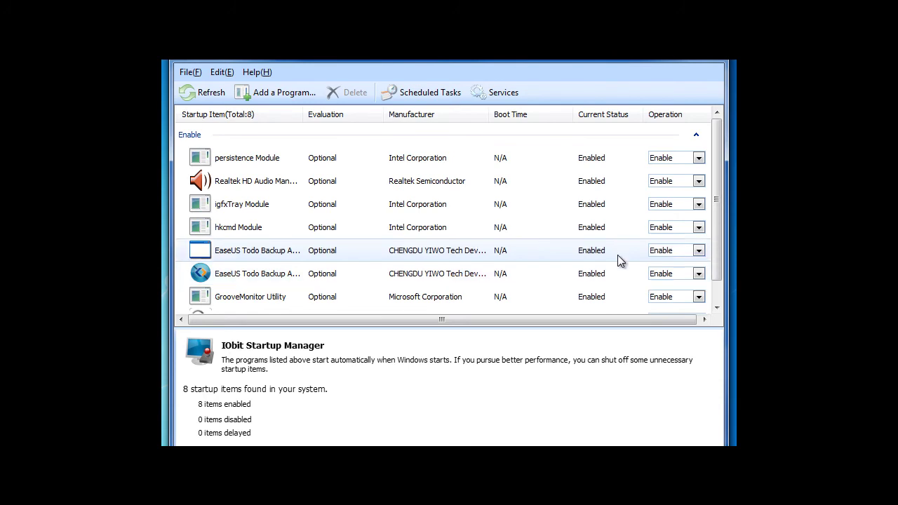
{"action": "mouse_move", "coordinate": [716, 190]}
{"action": "left_mouse_down"}
{"action": "mouse_move", "coordinate": [711, 232]}
{"action": "mouse_move", "coordinate": [715, 181]}
{"action": "left_mouse_up"}
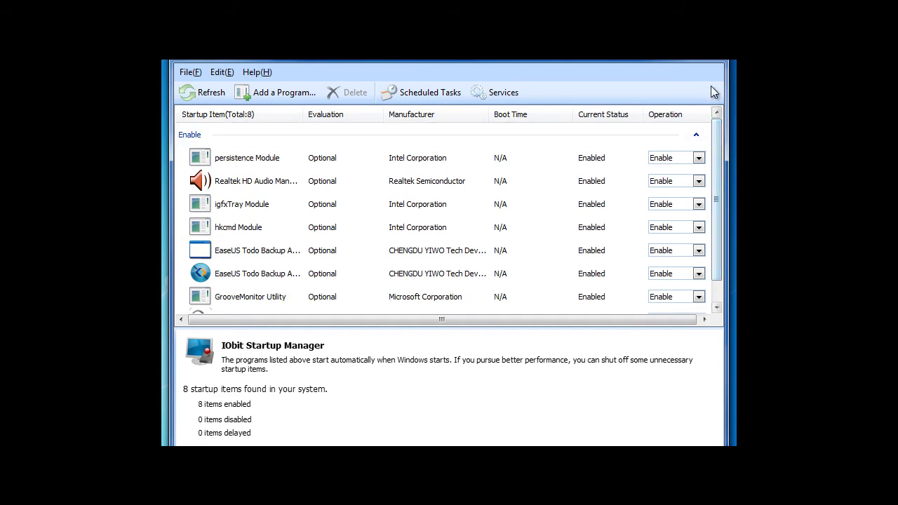
{"action": "left_click", "coordinate": [709, 61]}
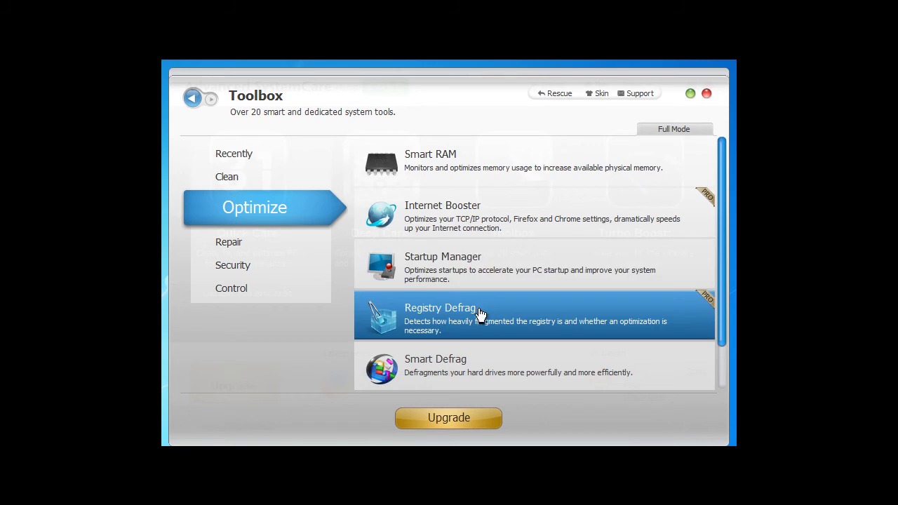
Try to open Smart Defrag and Game Booster in the Optimize category, declining to download either tool.
{"action": "left_click", "coordinate": [466, 363]}
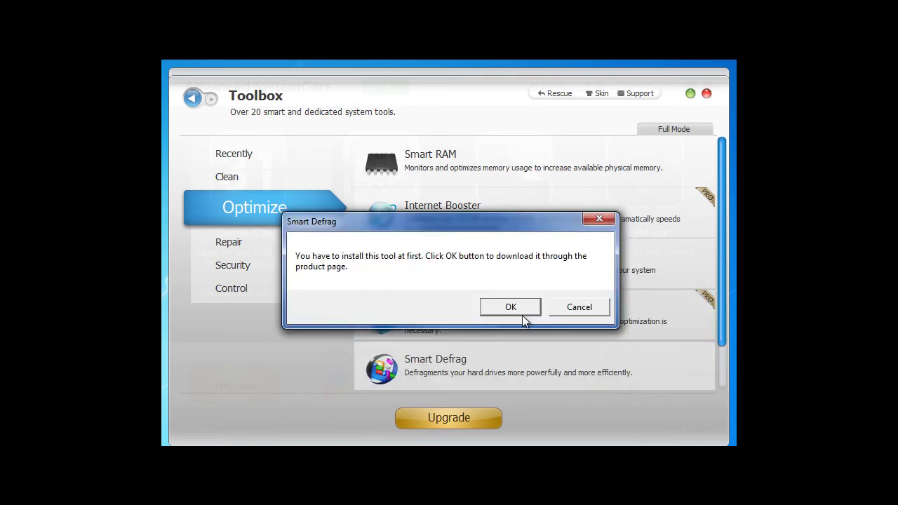
{"action": "left_click", "coordinate": [568, 313]}
{"action": "left_click_drag", "start_coordinate": [721, 307], "coordinate": [718, 366]}
{"action": "left_click", "coordinate": [479, 364]}
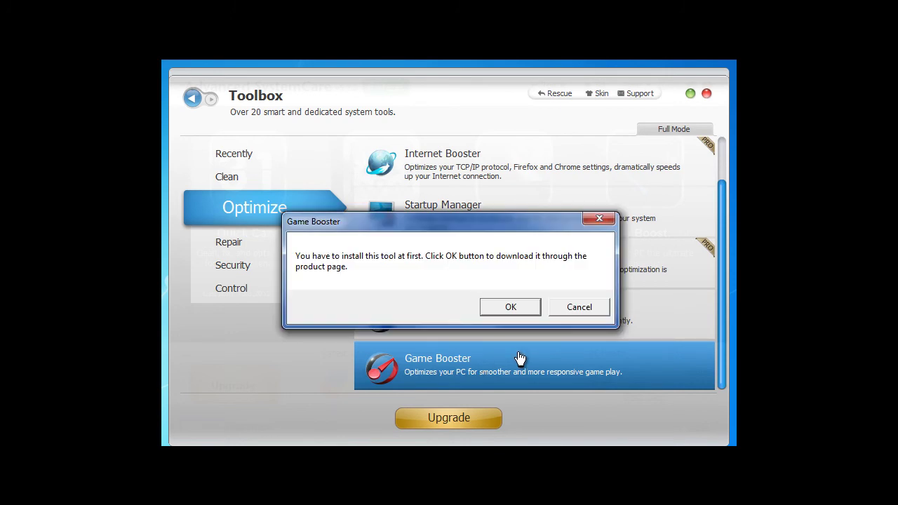
{"action": "left_click", "coordinate": [568, 310]}
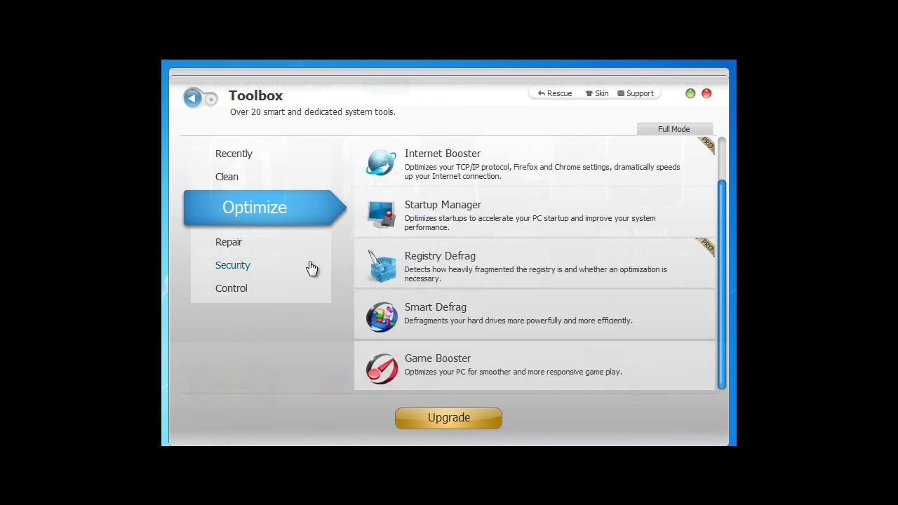
Open Undelete in the Repair category to view its drive selection, and close it without scanning.
{"action": "left_click", "coordinate": [229, 242]}
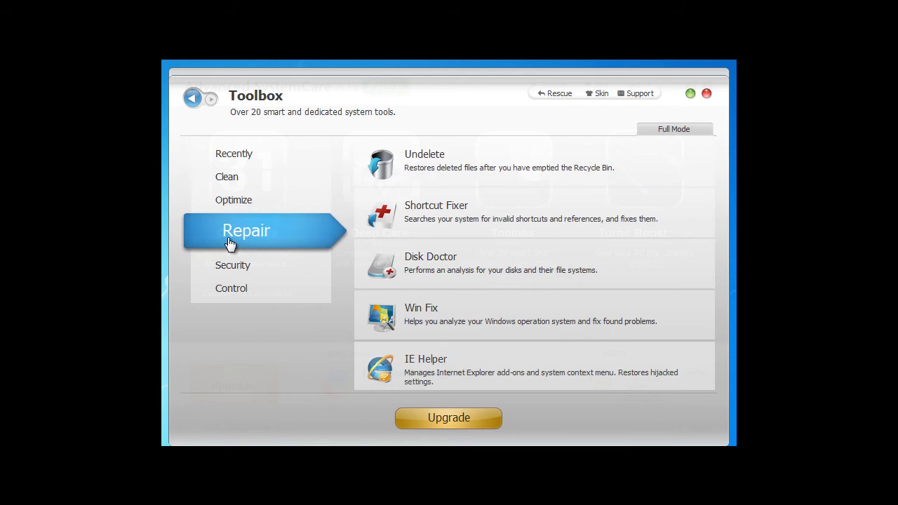
{"action": "left_click", "coordinate": [420, 154]}
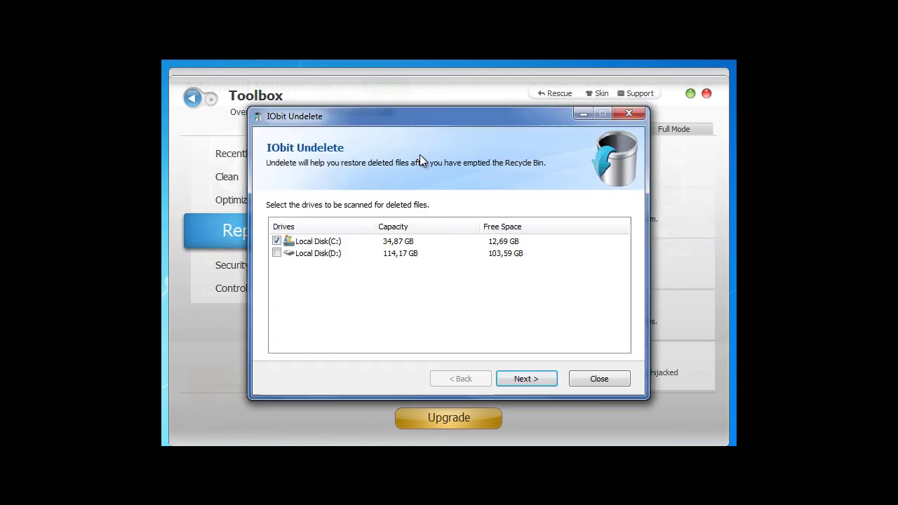
{"action": "left_click", "coordinate": [582, 376]}
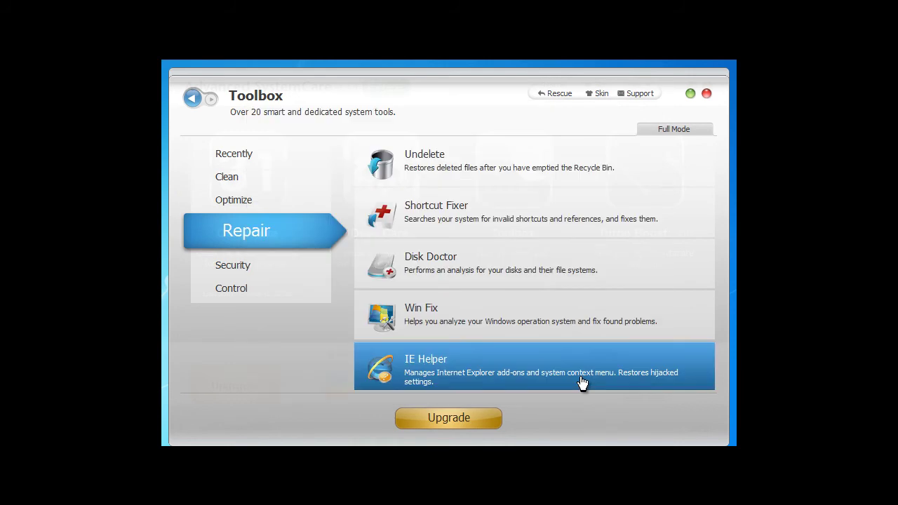
Open Shortcut Fixer to view its drive and folder scan options, and close it without scanning.
{"action": "left_click", "coordinate": [446, 214]}
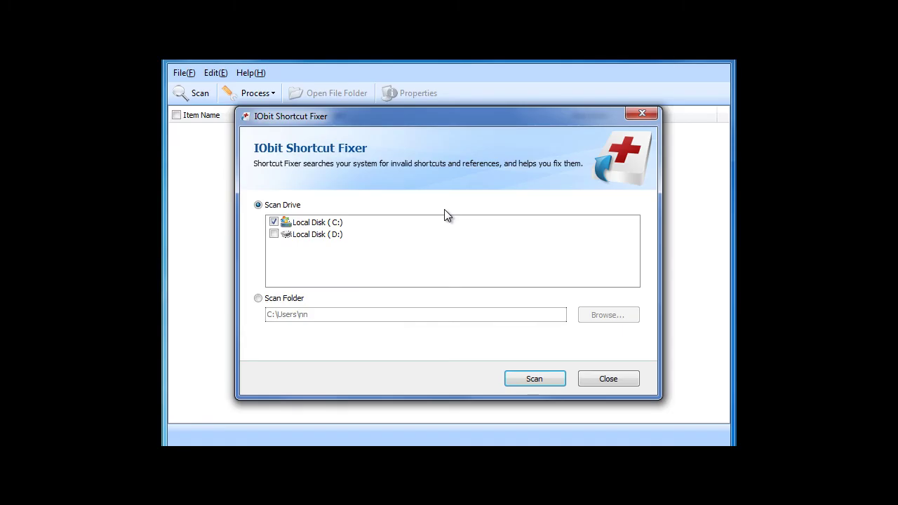
{"action": "left_click", "coordinate": [604, 378]}
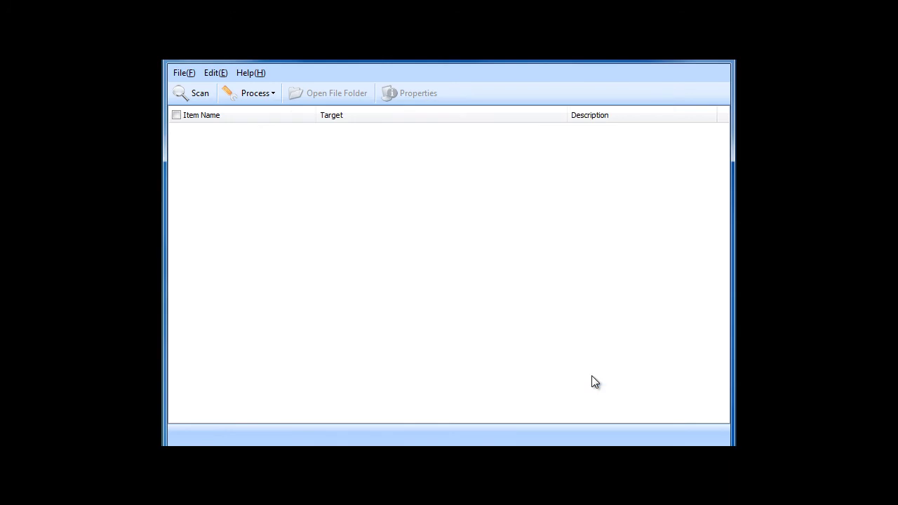
{"action": "left_click", "coordinate": [705, 63]}
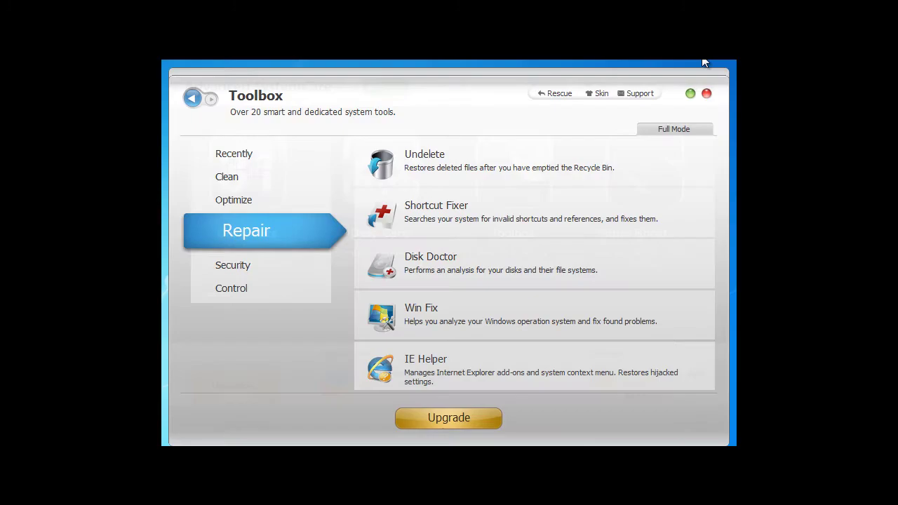
Analyze Local Disk (C:) for errors with Disk Doctor and finish the wizard.
{"action": "left_click", "coordinate": [425, 258]}
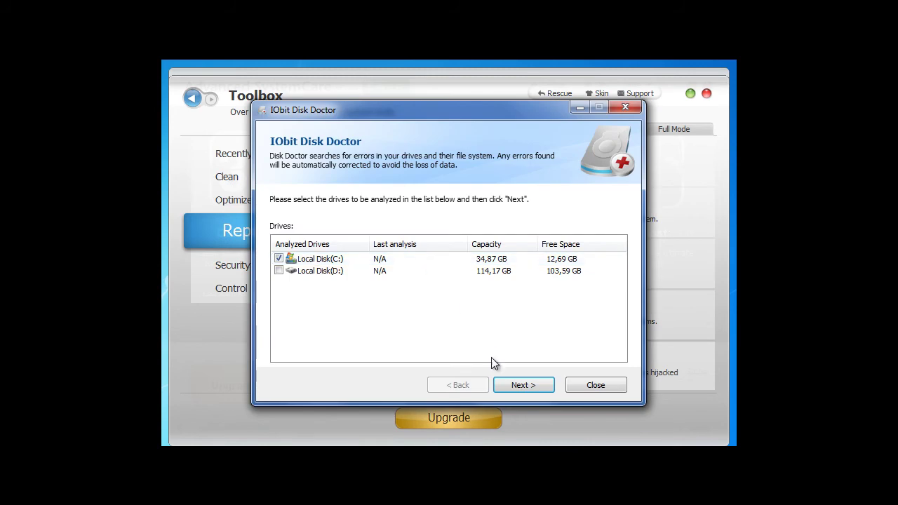
{"action": "left_click", "coordinate": [515, 388]}
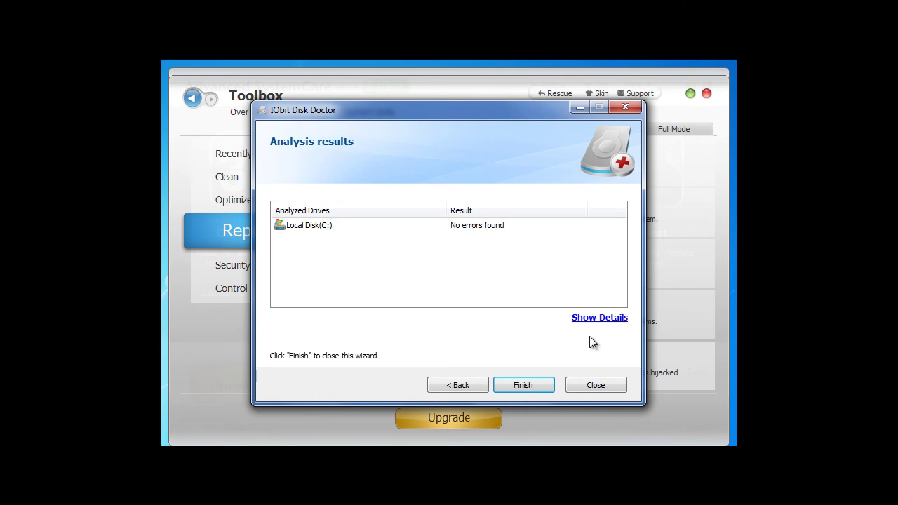
{"action": "left_click", "coordinate": [549, 386]}
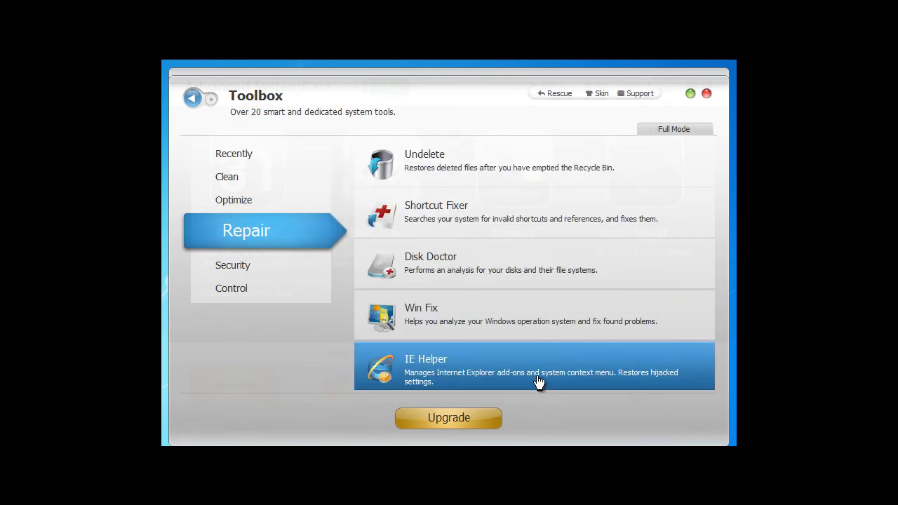
Scan Windows with Win Fix's General Fix and repair the Internet Explorer home page problem it lists.
{"action": "left_click", "coordinate": [489, 329]}
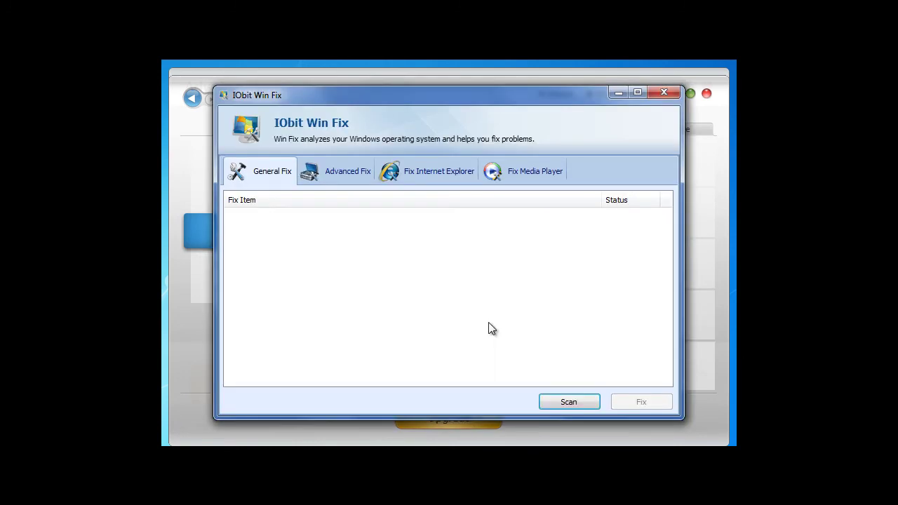
{"action": "left_click", "coordinate": [548, 397]}
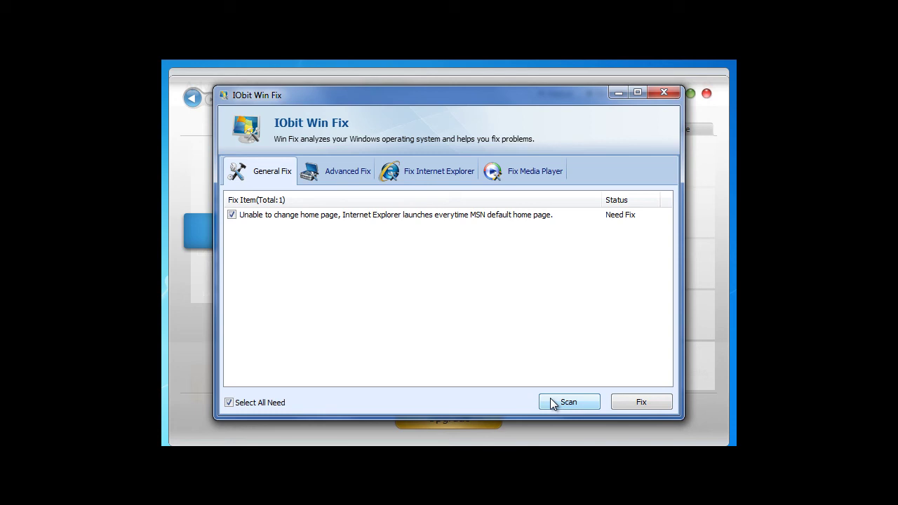
{"action": "left_click", "coordinate": [638, 408]}
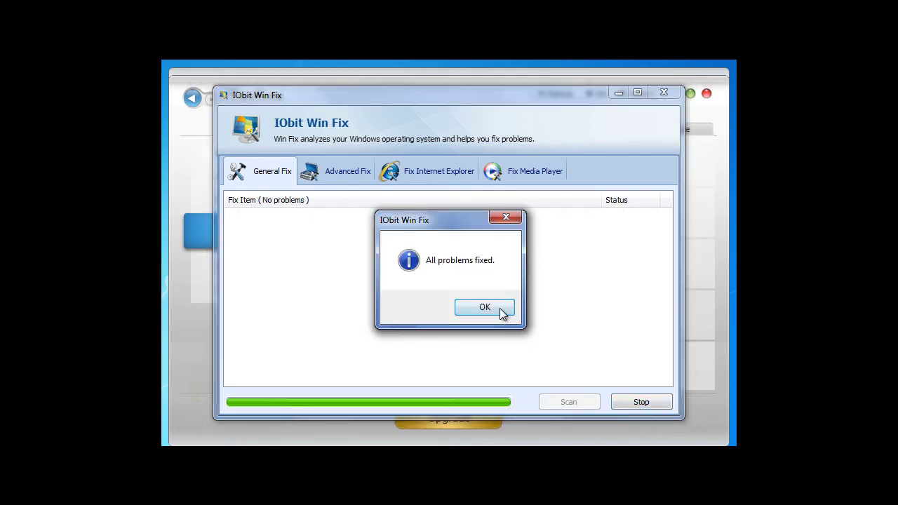
{"action": "left_click", "coordinate": [499, 310]}
Review Win Fix's Advanced Fix desktop repairs and its Internet Explorer and Media Player fixes, and close it without running any.
{"action": "left_click", "coordinate": [349, 173]}
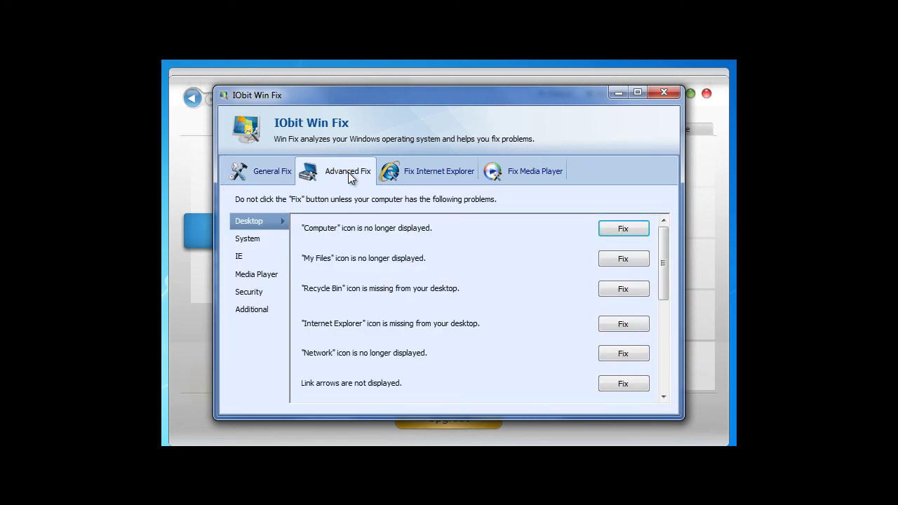
{"action": "left_click_drag", "start_coordinate": [659, 249], "coordinate": [665, 344]}
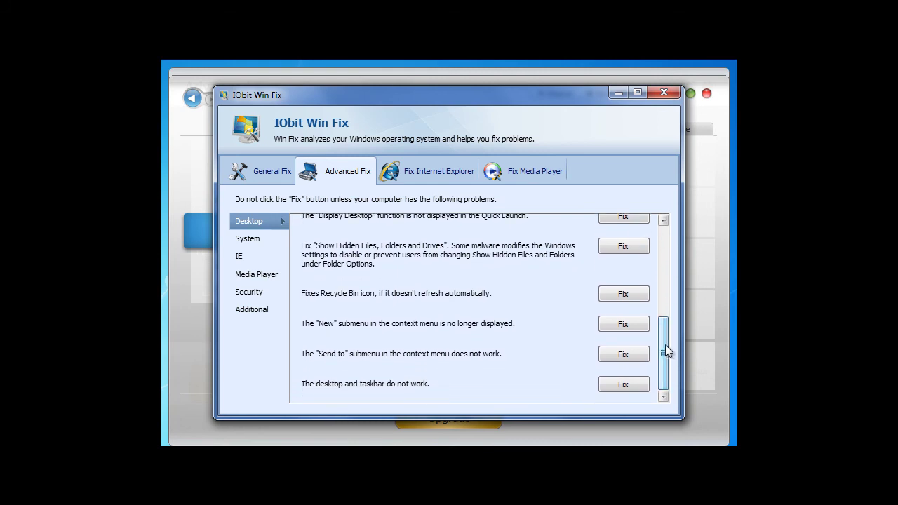
{"action": "left_click", "coordinate": [448, 173]}
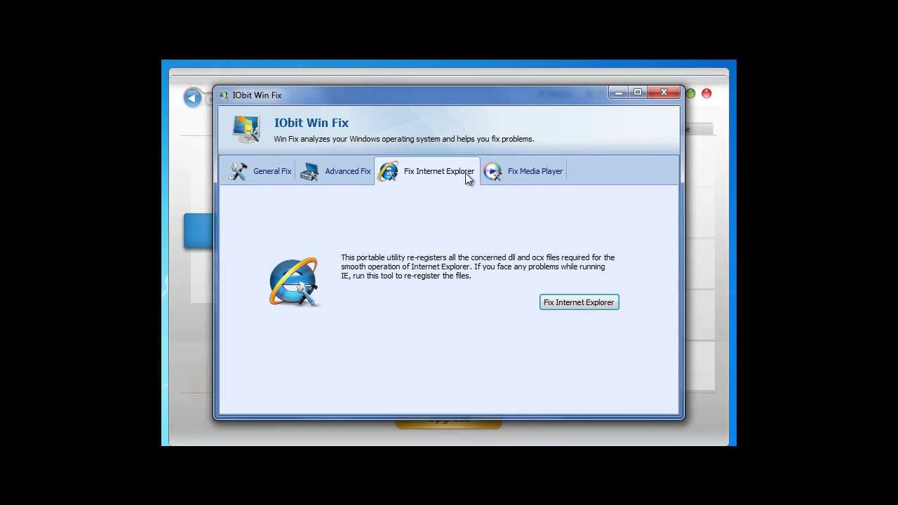
{"action": "left_click", "coordinate": [517, 180]}
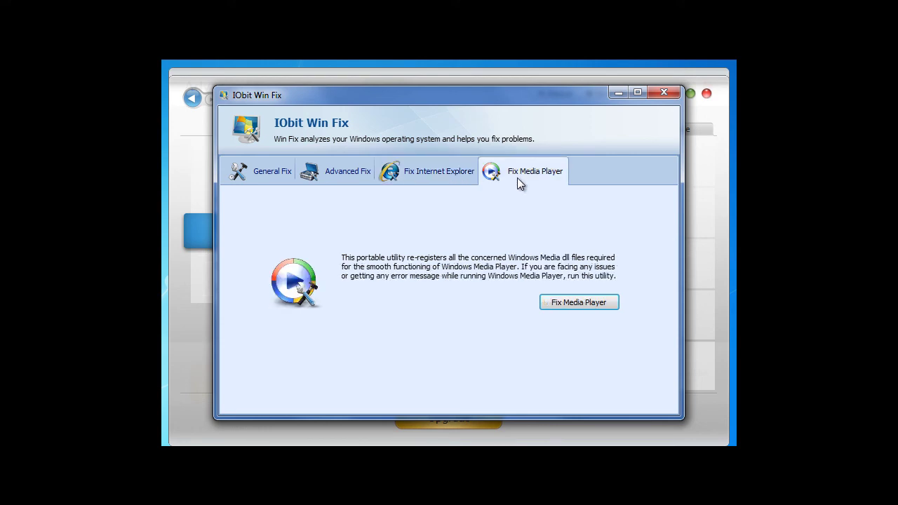
{"action": "left_click", "coordinate": [664, 94]}
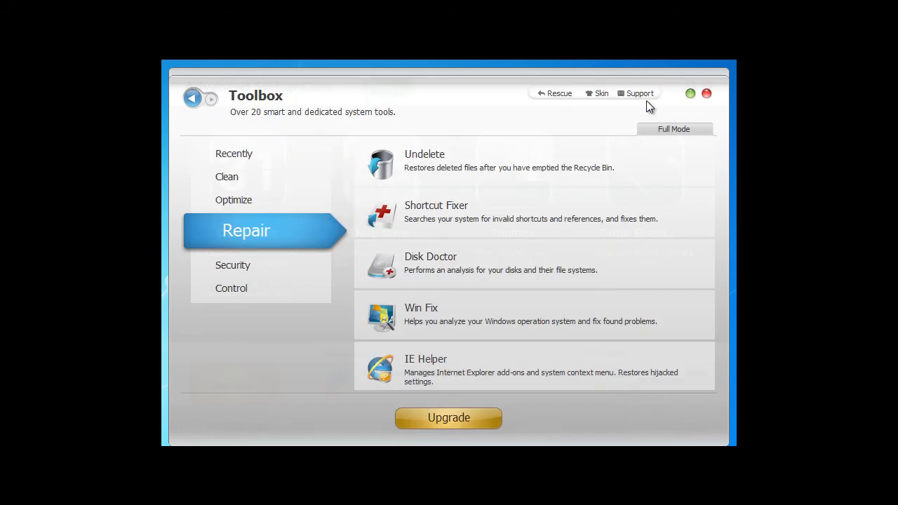
Open IE Helper to review the context menu shell extensions, and close it without removing any.
{"action": "left_click", "coordinate": [419, 361]}
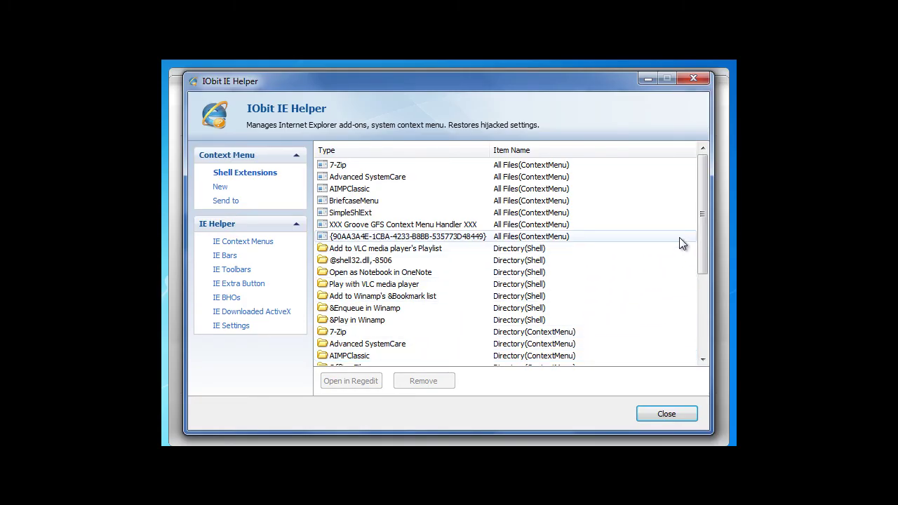
{"action": "left_click_drag", "start_coordinate": [698, 230], "coordinate": [682, 345]}
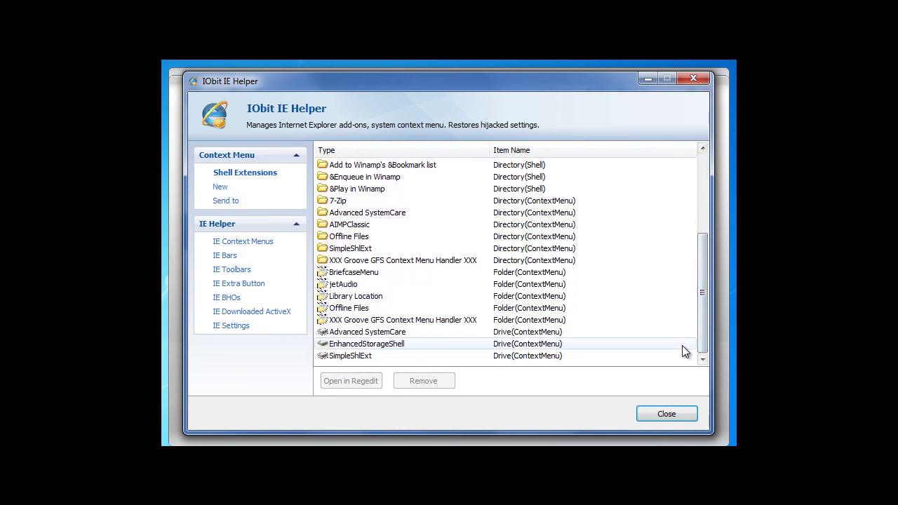
{"action": "left_click", "coordinate": [654, 417]}
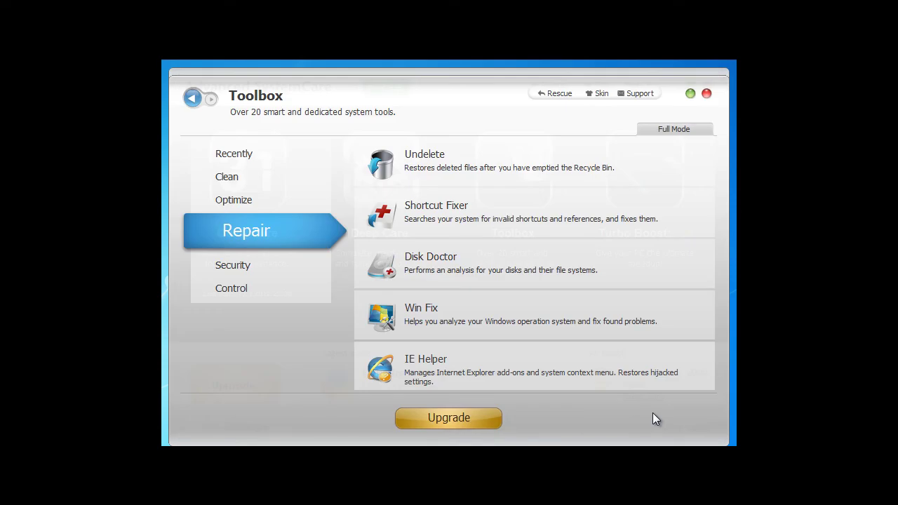
Look through the tools in the Security and Control categories, and open System Information to view the overall system summary.
{"action": "left_click", "coordinate": [241, 268]}
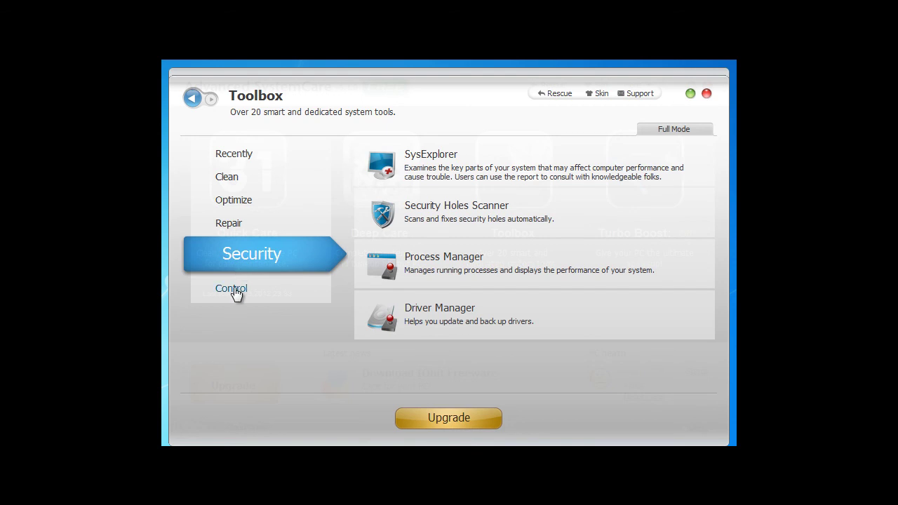
{"action": "left_click", "coordinate": [236, 293]}
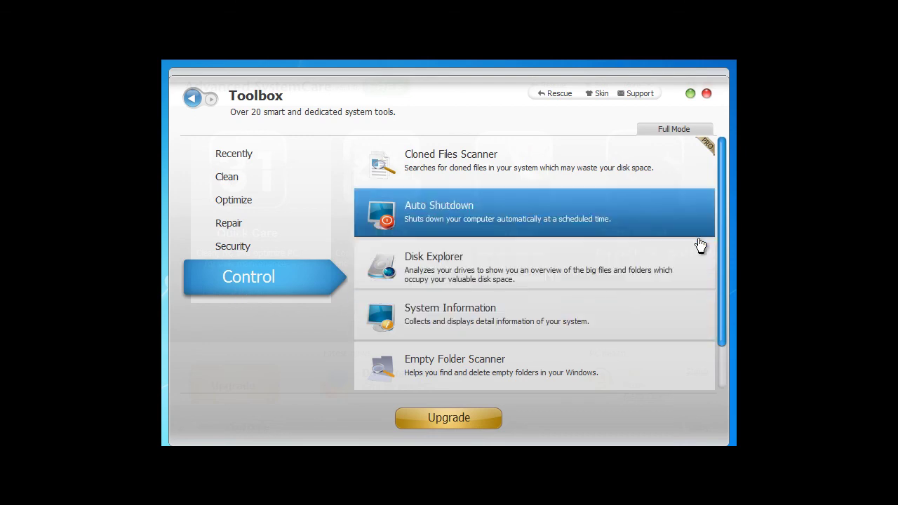
{"action": "scroll", "coordinate": [724, 211], "scroll_direction": "down", "scroll_amount": 1}
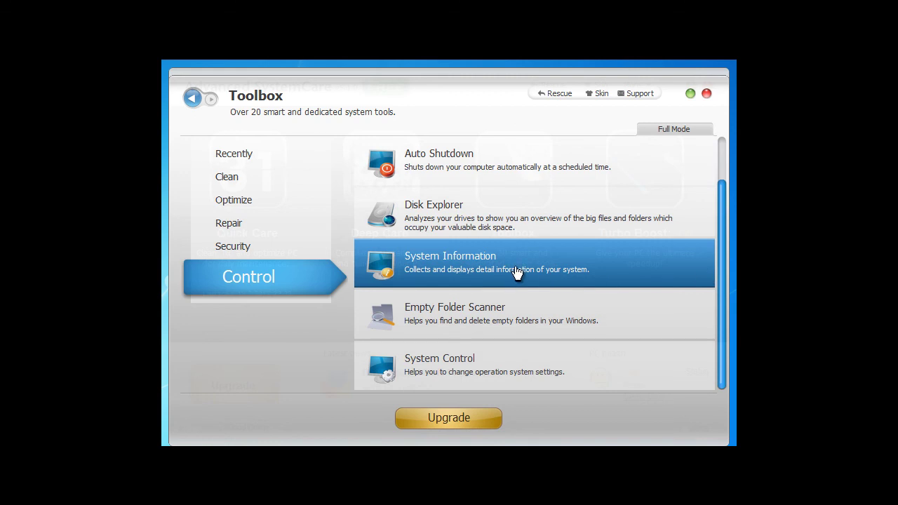
{"action": "left_click", "coordinate": [477, 261]}
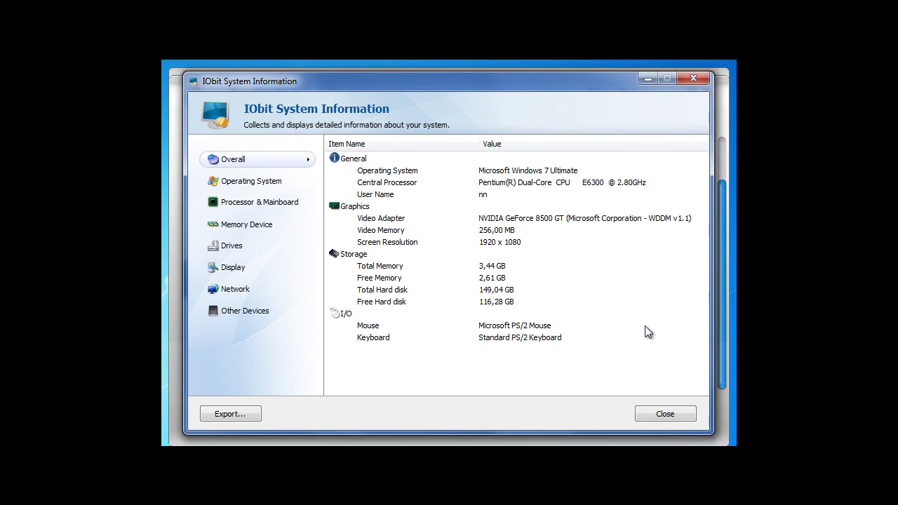
Close System Information, review System Control's Display, Function, Security and Others general settings, and leave without changing any.
{"action": "left_click", "coordinate": [665, 414]}
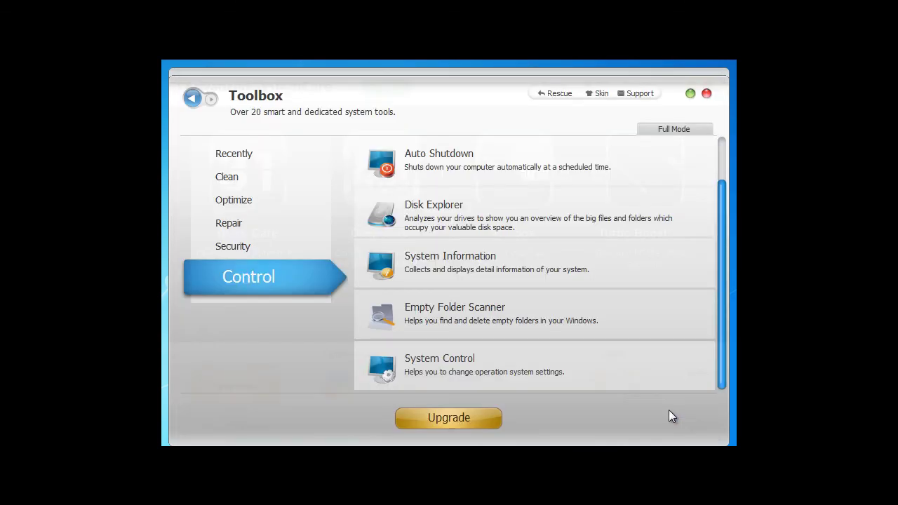
{"action": "left_click", "coordinate": [680, 377]}
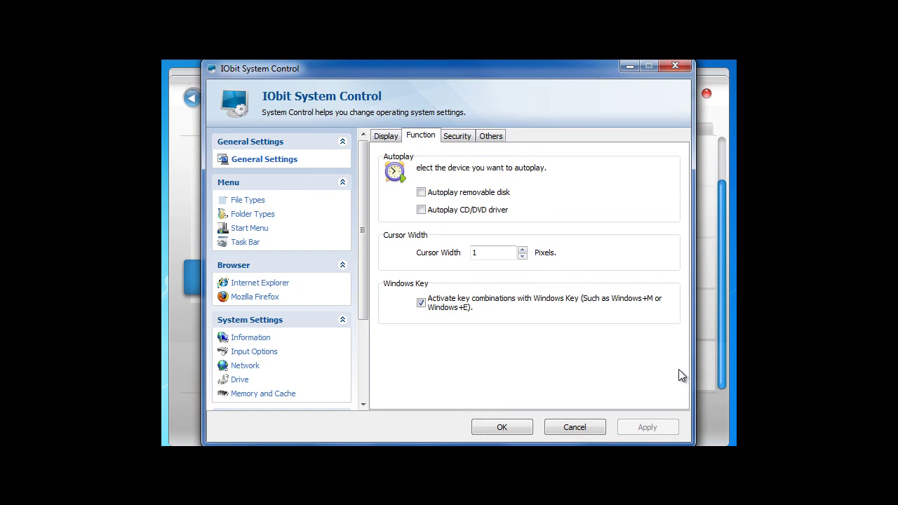
{"action": "left_click", "coordinate": [387, 137]}
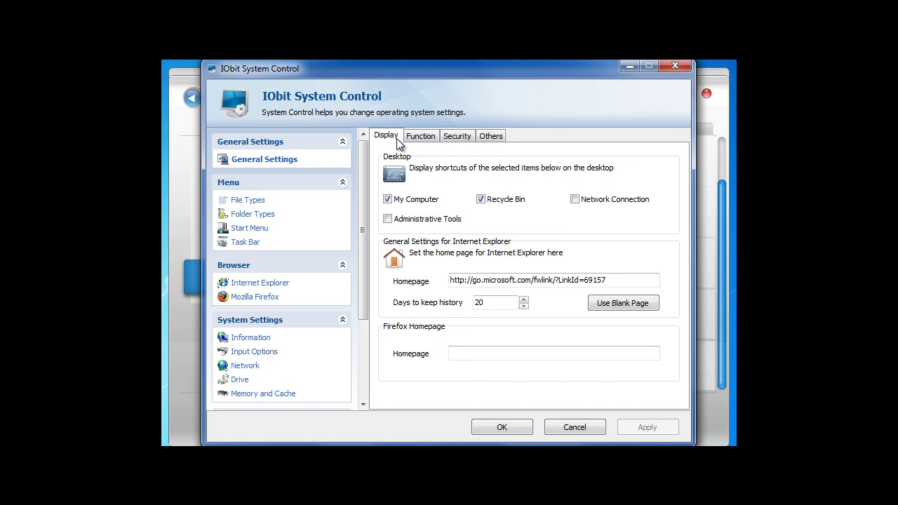
{"action": "left_click", "coordinate": [458, 142]}
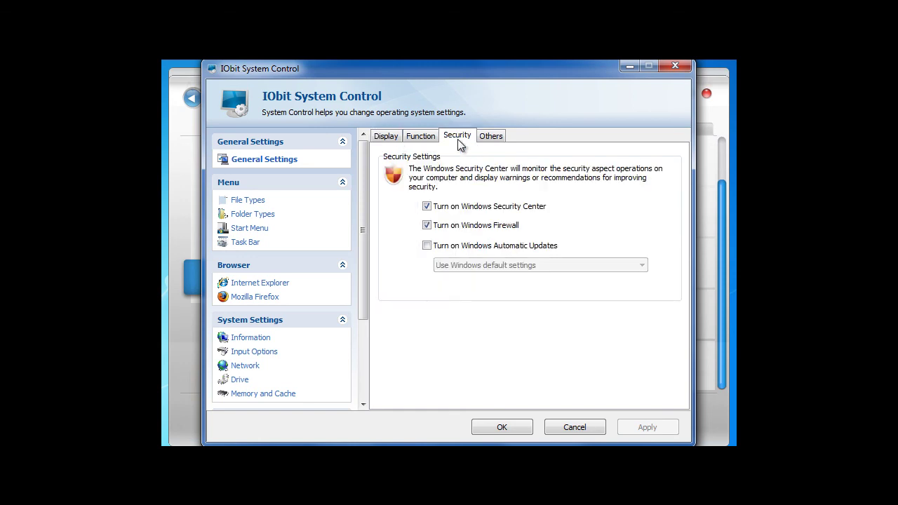
{"action": "left_click", "coordinate": [486, 141]}
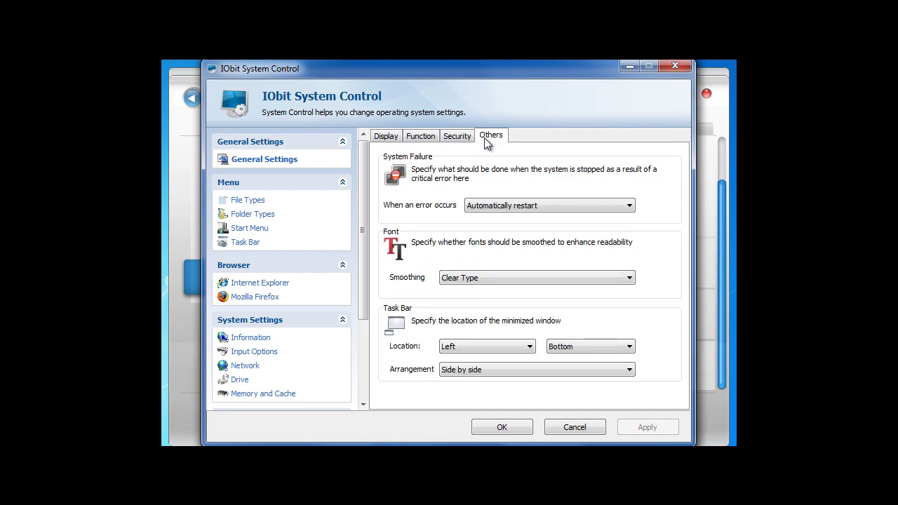
{"action": "left_click", "coordinate": [569, 423]}
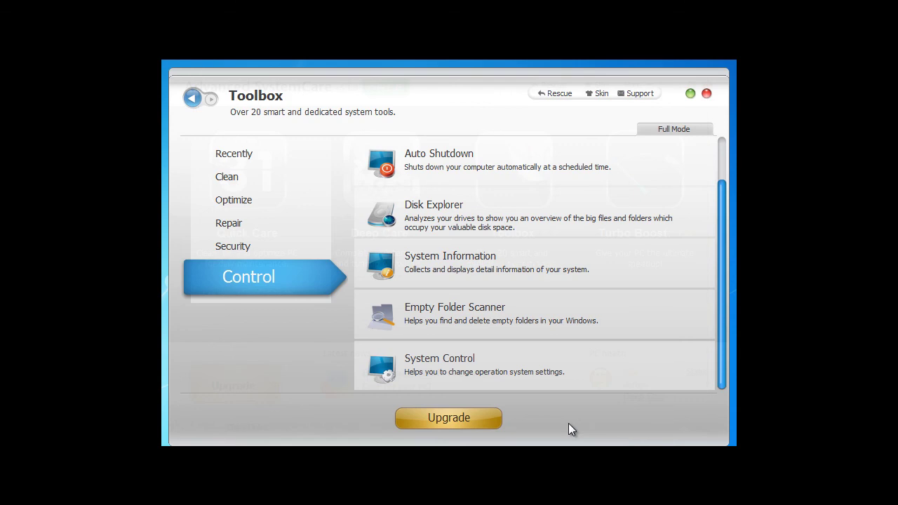
Return to the main screen and configure Turbo Boost in Work Mode, accepting the preselected services and applications and keeping the current window appearance.
{"action": "left_click", "coordinate": [195, 97]}
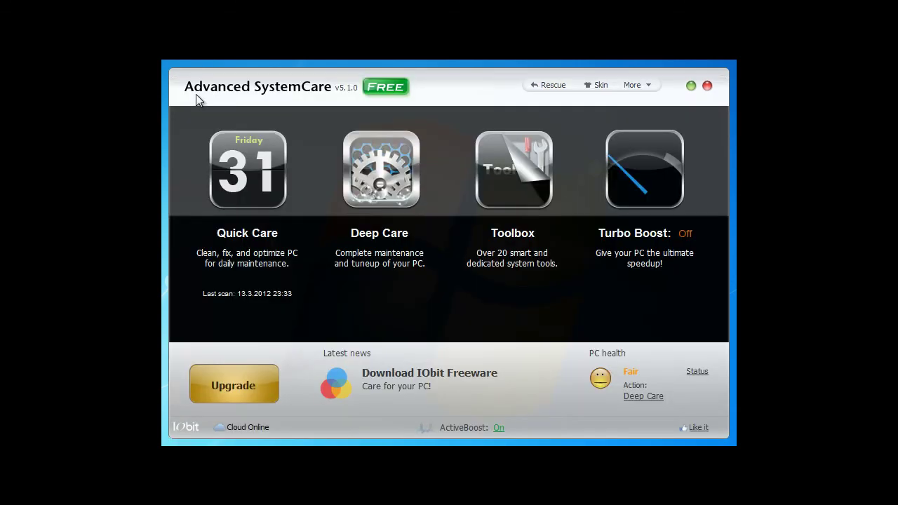
{"action": "left_click", "coordinate": [629, 172]}
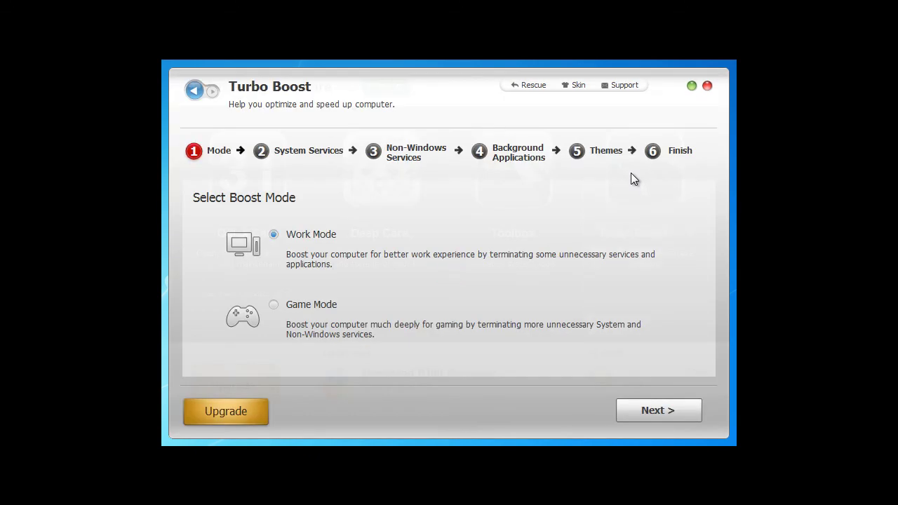
{"action": "left_click", "coordinate": [670, 411]}
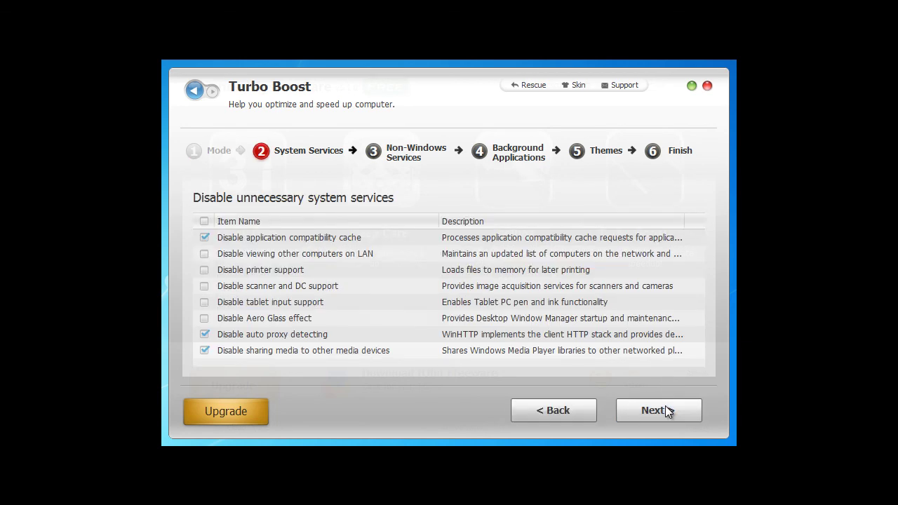
{"action": "left_click", "coordinate": [668, 411]}
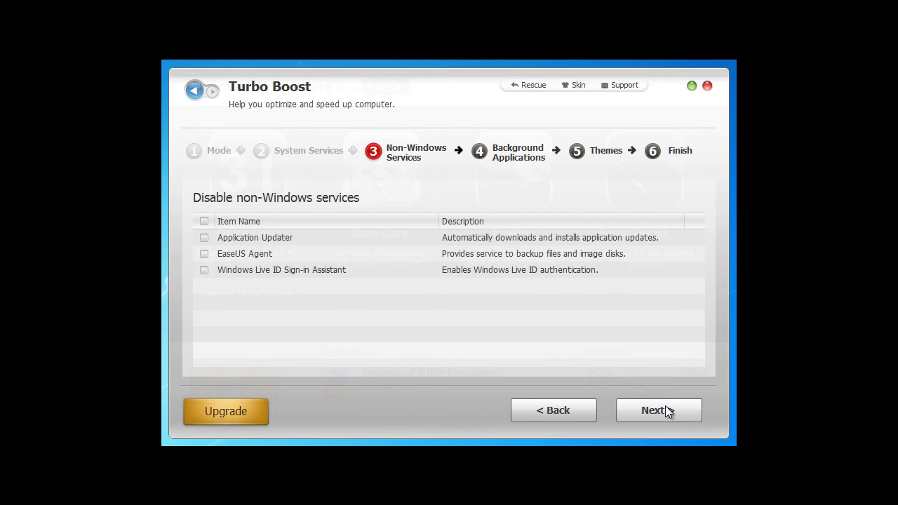
{"action": "left_click", "coordinate": [667, 411]}
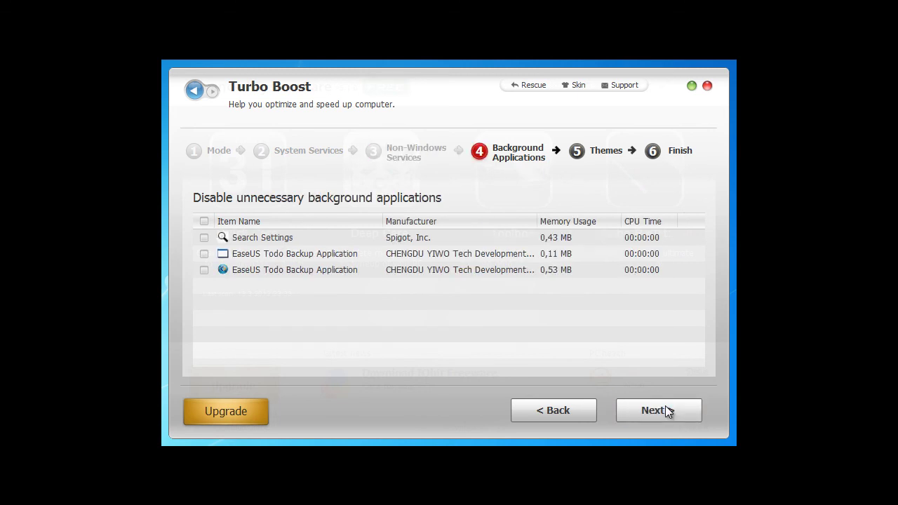
{"action": "left_click", "coordinate": [668, 412]}
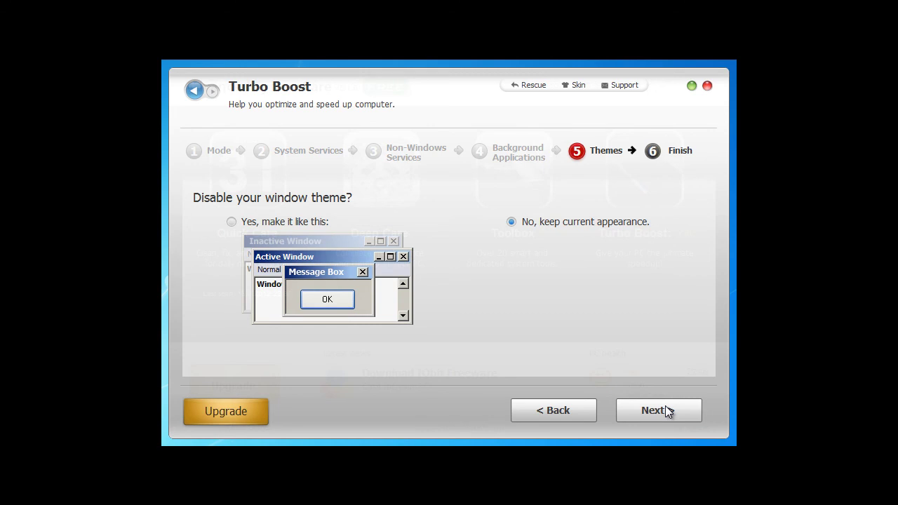
{"action": "left_click", "coordinate": [669, 412]}
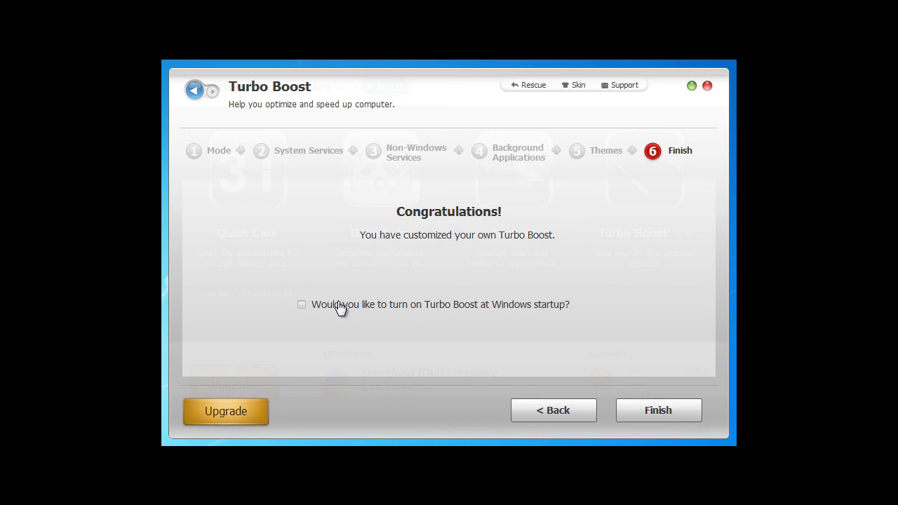
Set Turbo Boost to turn on at Windows startup, finish the setup to activate it, and check its boost type.
{"action": "left_click", "coordinate": [302, 305]}
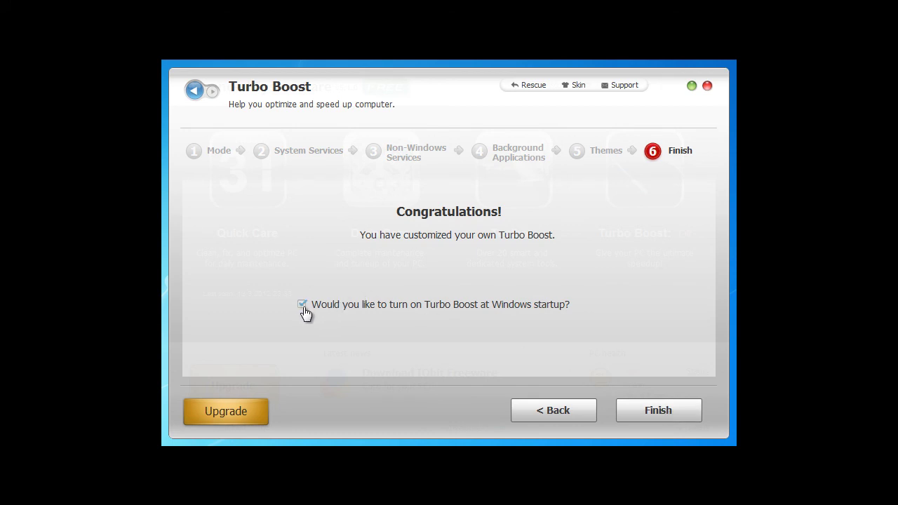
{"action": "left_click", "coordinate": [647, 412]}
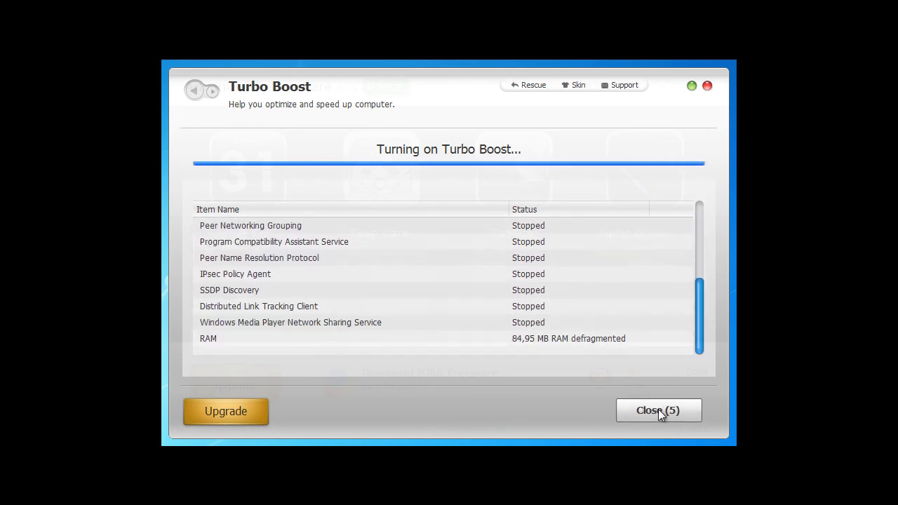
{"action": "left_click", "coordinate": [657, 409]}
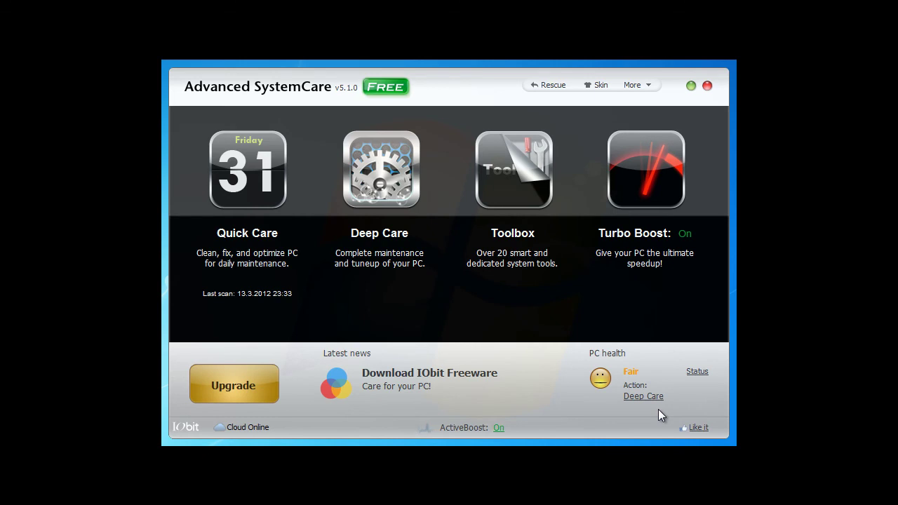
{"action": "mouse_move", "coordinate": [631, 224]}
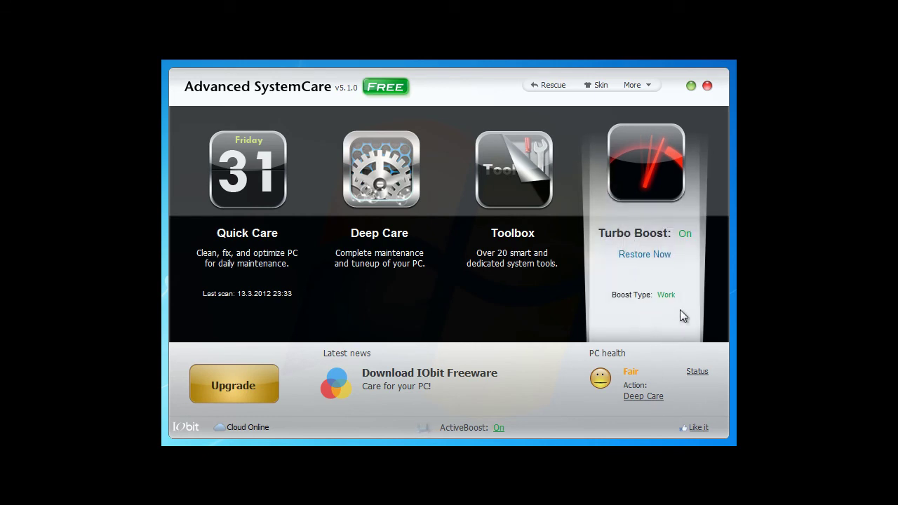
Open the skin settings and look through the available interface languages, keeping English.
{"action": "left_click", "coordinate": [646, 86]}
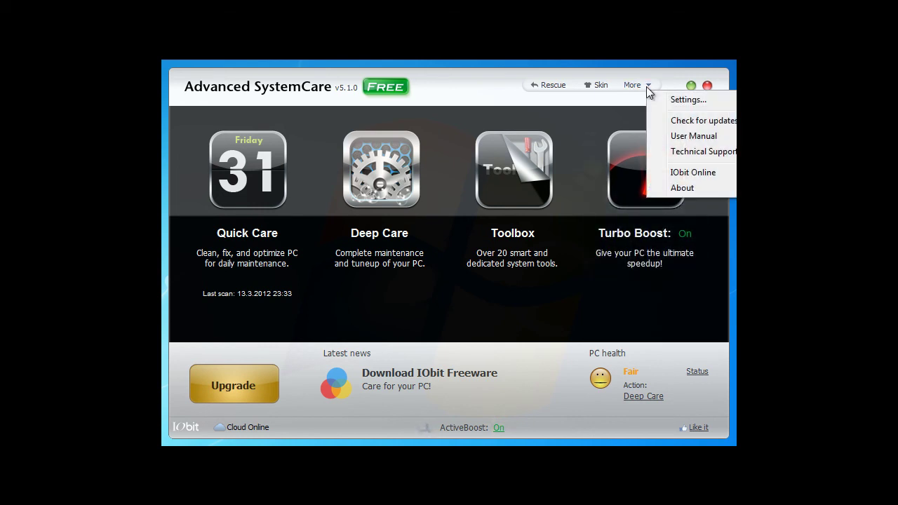
{"action": "left_click", "coordinate": [605, 85]}
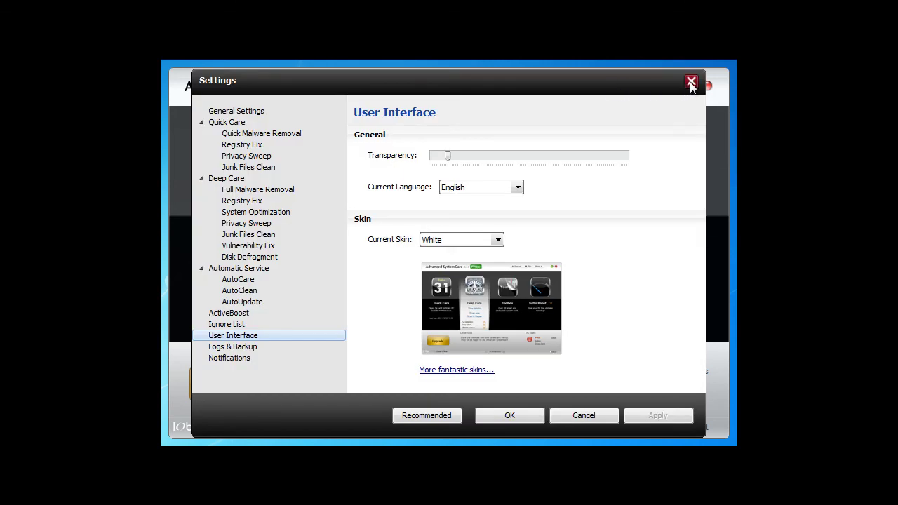
{"action": "left_click", "coordinate": [518, 187]}
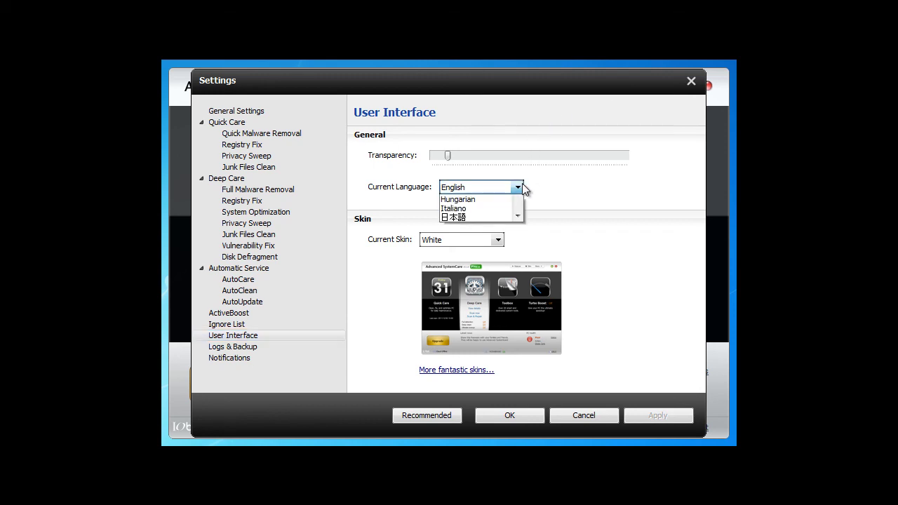
{"action": "left_click", "coordinate": [521, 188]}
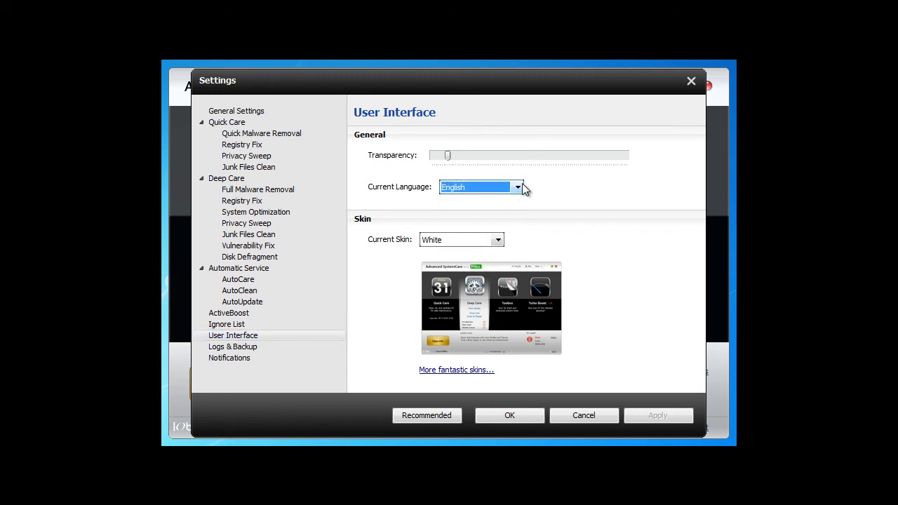
Try selecting the Cute skin to preview it, and cancel the settings without applying it.
{"action": "left_click", "coordinate": [498, 239]}
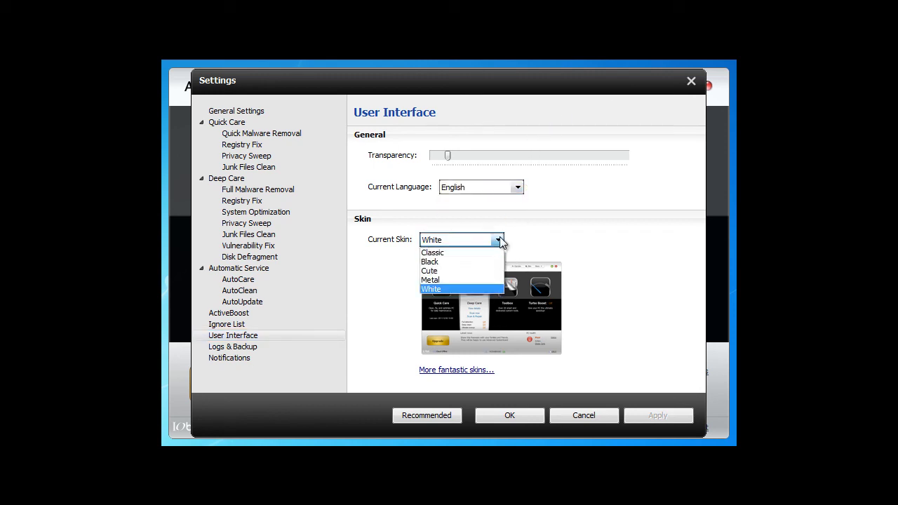
{"action": "left_click", "coordinate": [477, 275]}
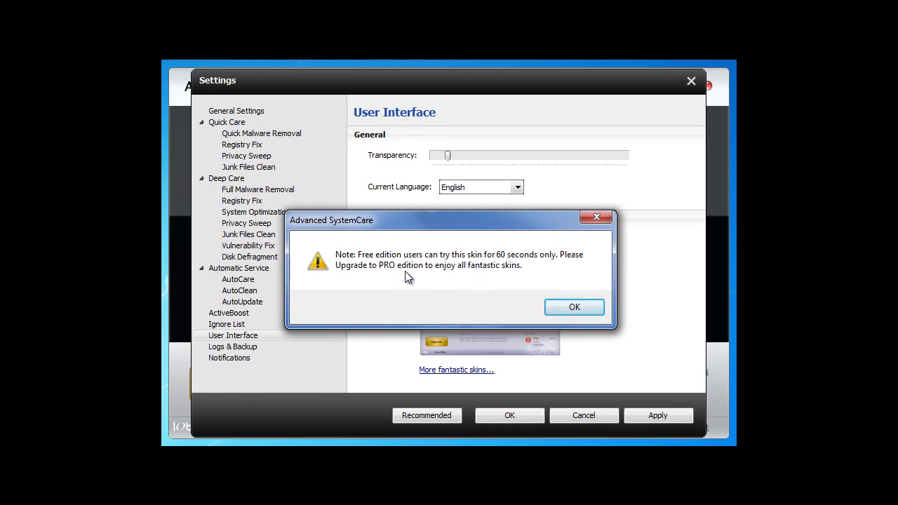
{"action": "left_click", "coordinate": [554, 307]}
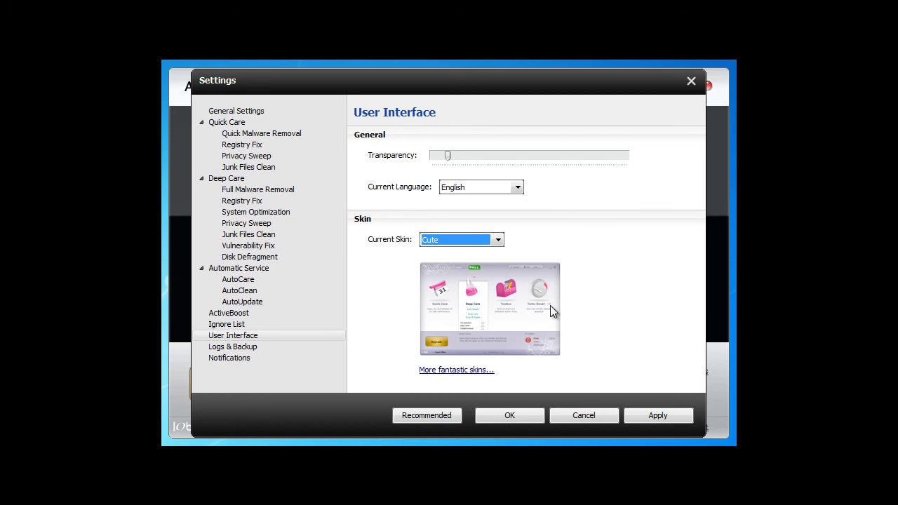
{"action": "left_click", "coordinate": [595, 413]}
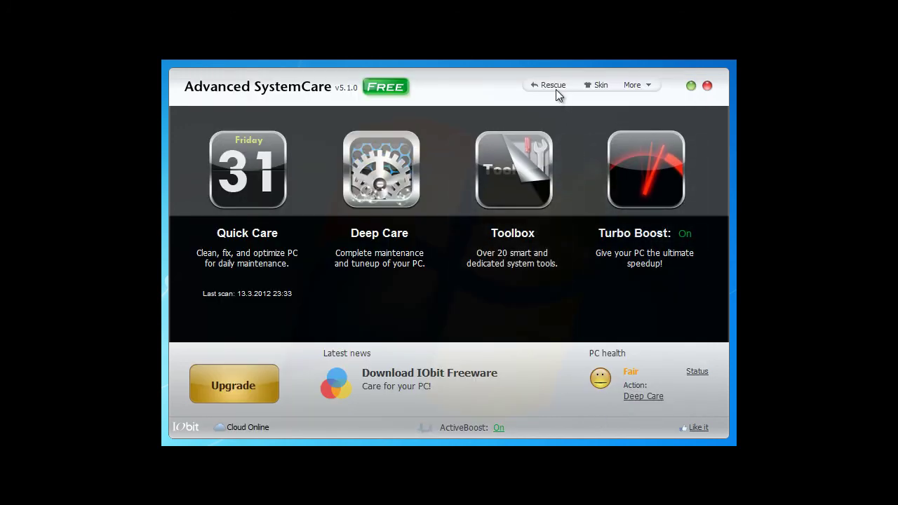
Restore the system optimization changes to Windows default in the Rescue Center, and close it.
{"action": "left_click", "coordinate": [555, 89]}
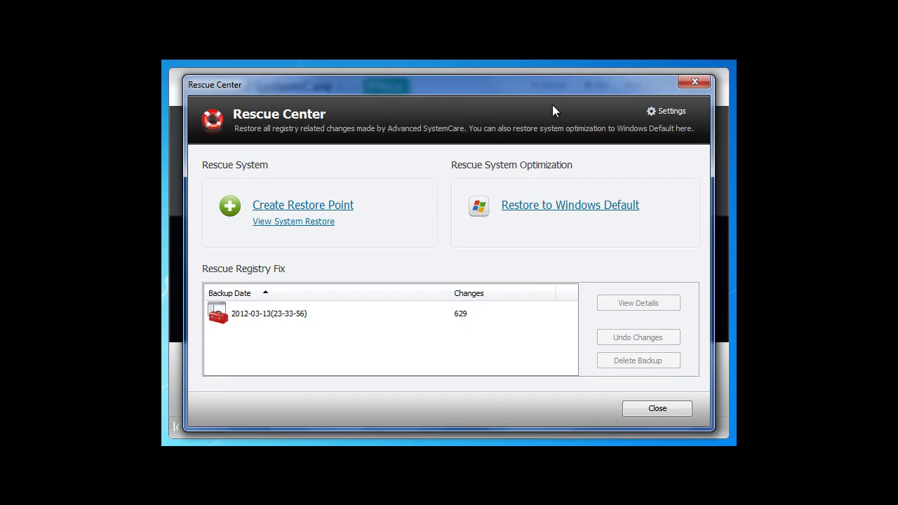
{"action": "left_click", "coordinate": [546, 207]}
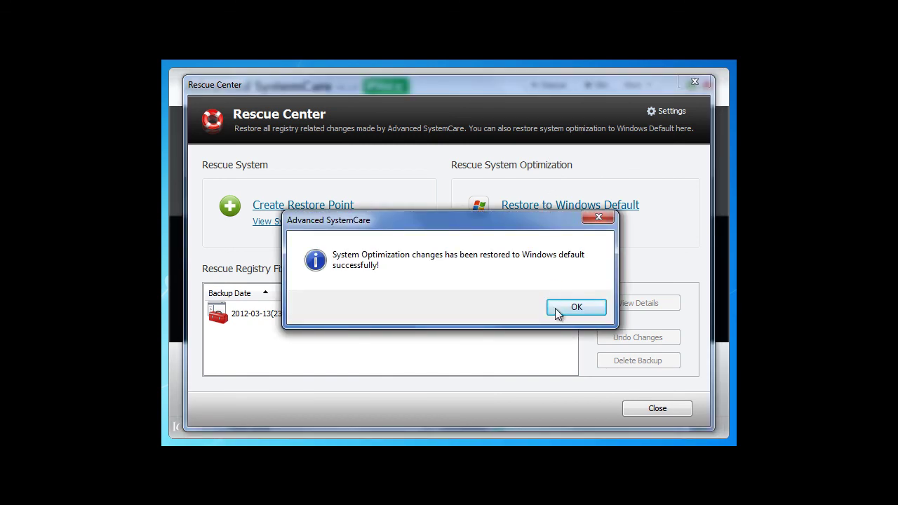
{"action": "left_click", "coordinate": [572, 309]}
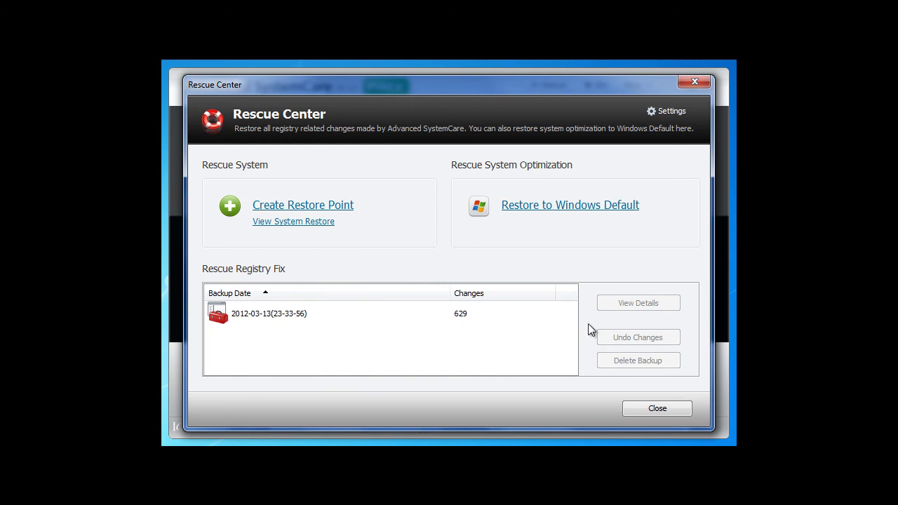
{"action": "left_click", "coordinate": [643, 406]}
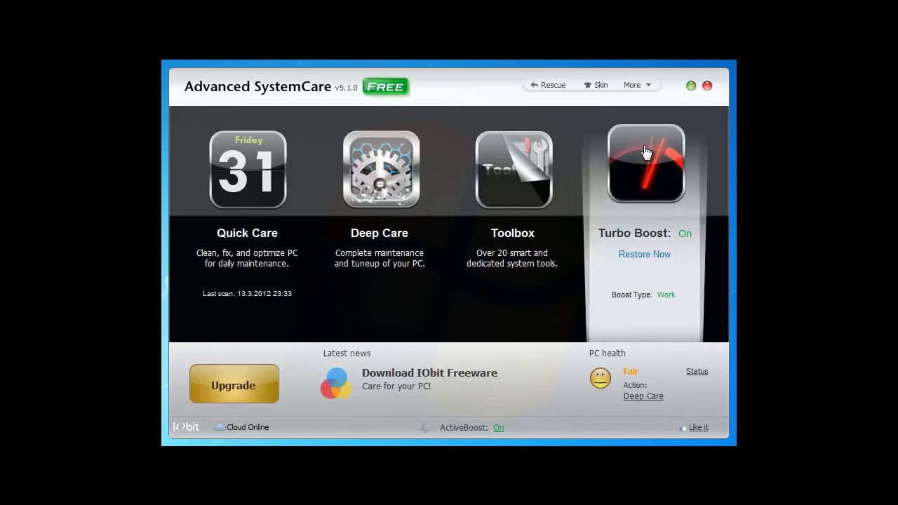
Open the program's About information to view its version and credits.
{"action": "left_click", "coordinate": [647, 87]}
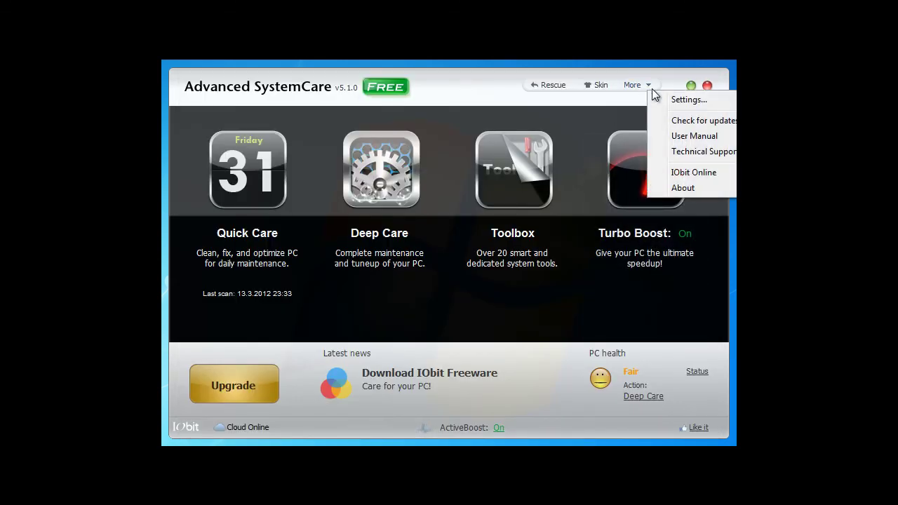
{"action": "left_click", "coordinate": [682, 187]}
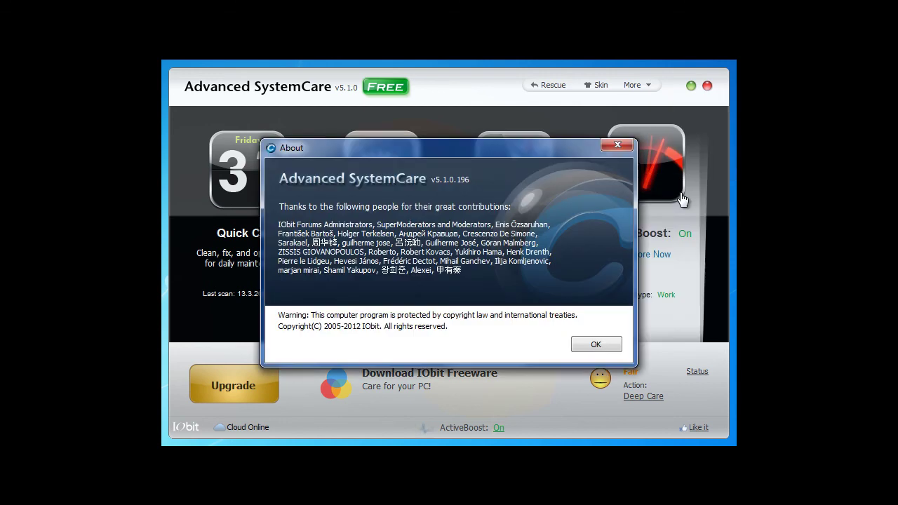